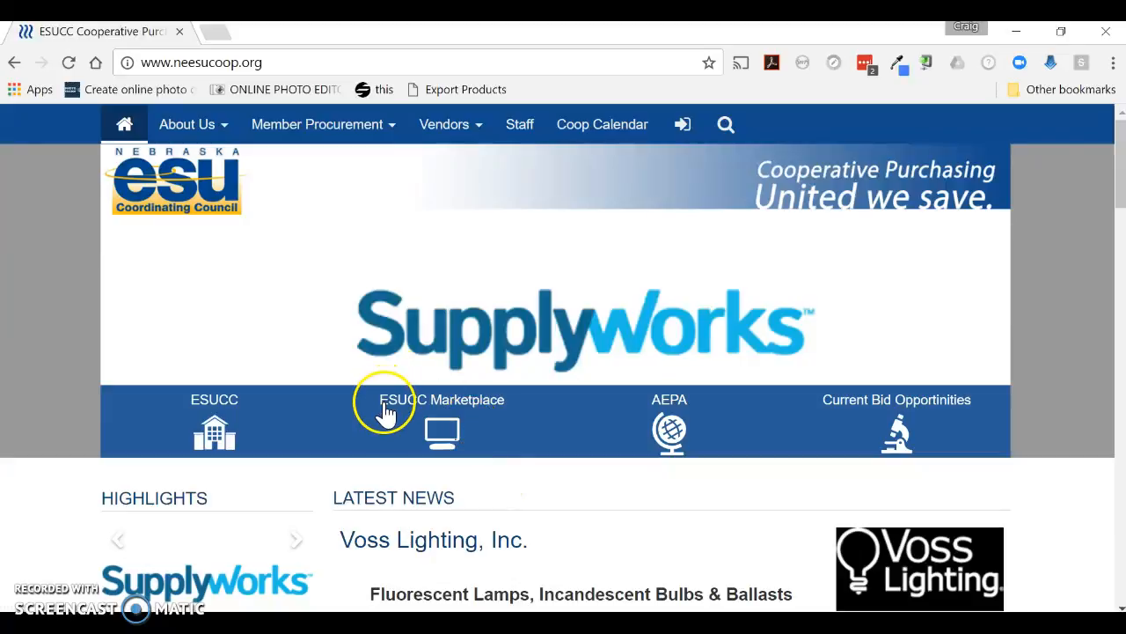
# Open the ESUCC Marketplace and sign in by choosing a saved account to fill the username and password
pyautogui.click(444, 434)
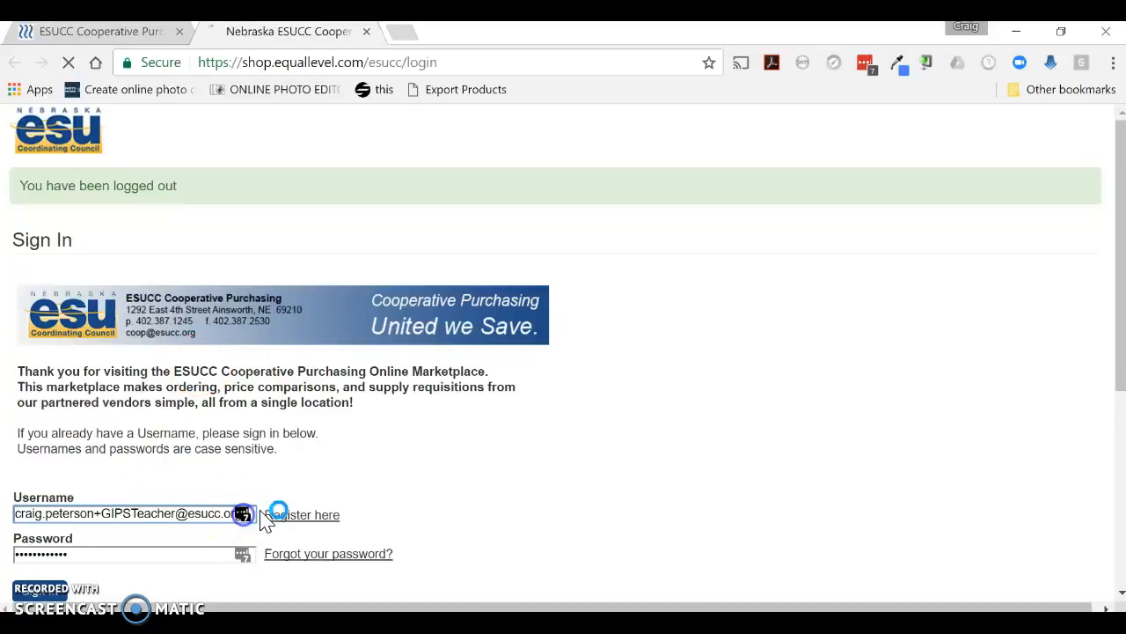
pyautogui.click(243, 516)
pyautogui.scroll(-2, 261, 521)
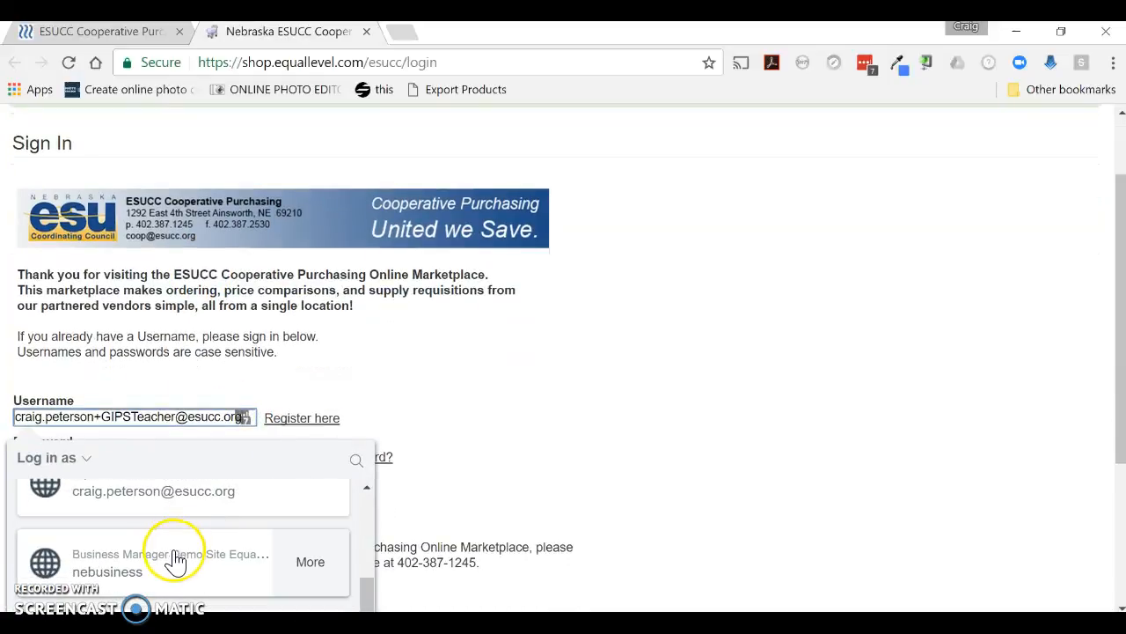
pyautogui.click(176, 500)
pyautogui.click(62, 502)
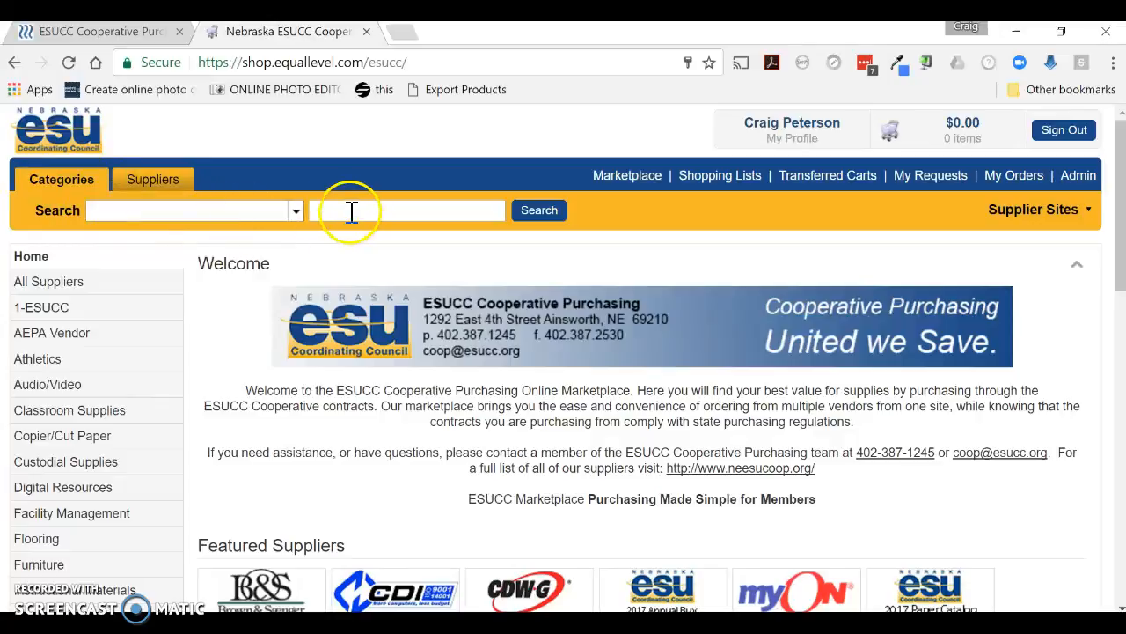
# Open the ESUCC Annual Buy supplier site and list all its products with an empty search
pyautogui.click(1071, 222)
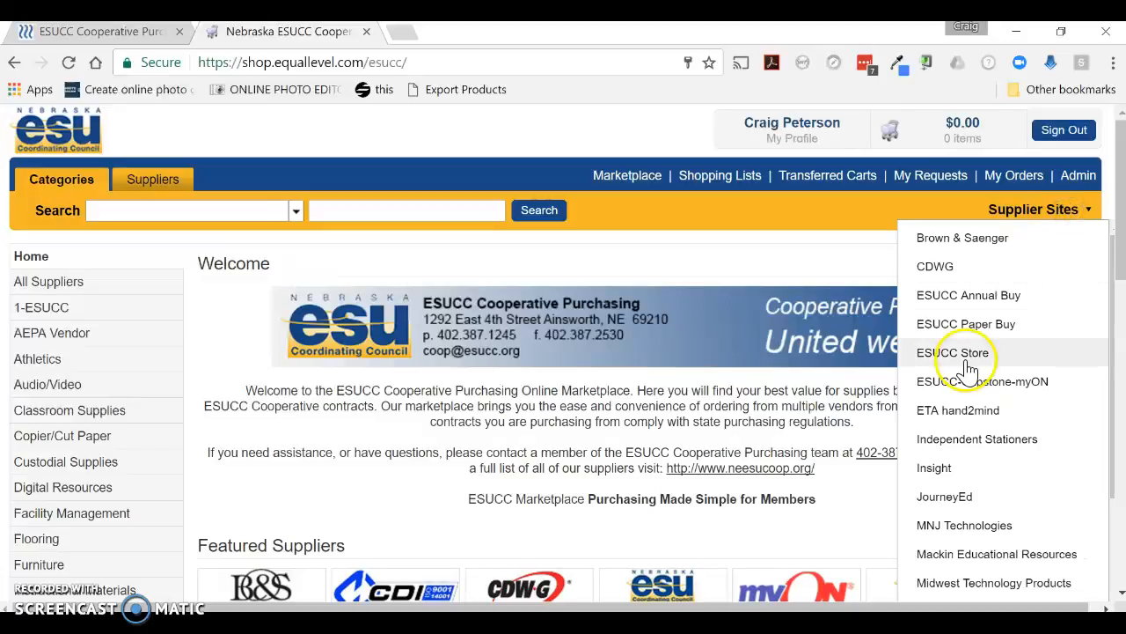
pyautogui.click(1010, 299)
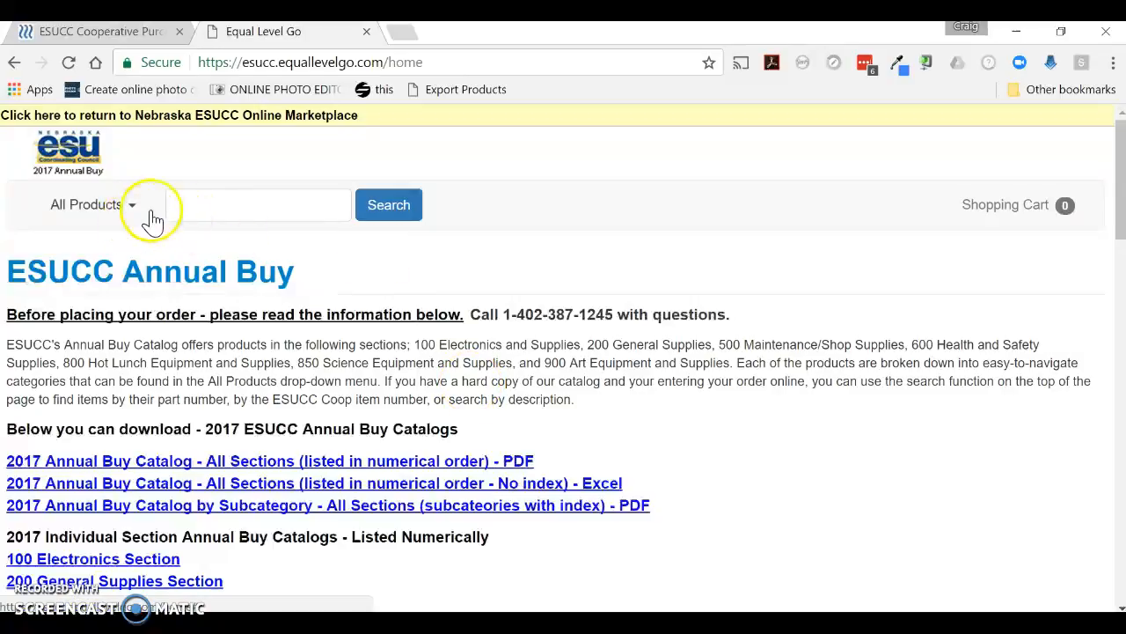
pyautogui.click(222, 204)
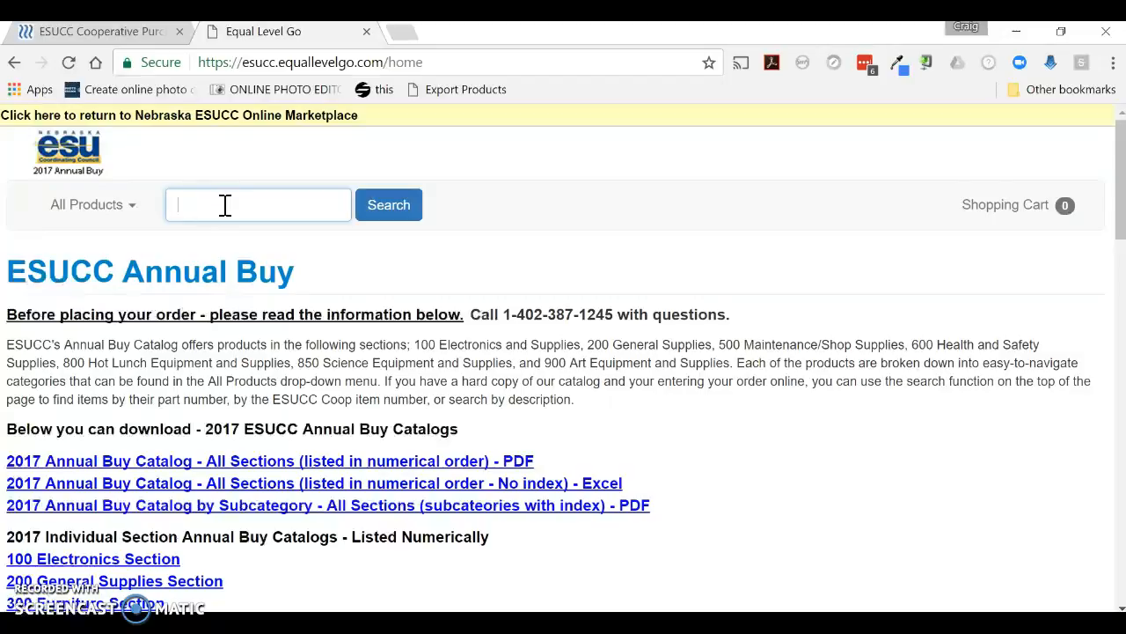
pyautogui.click(384, 212)
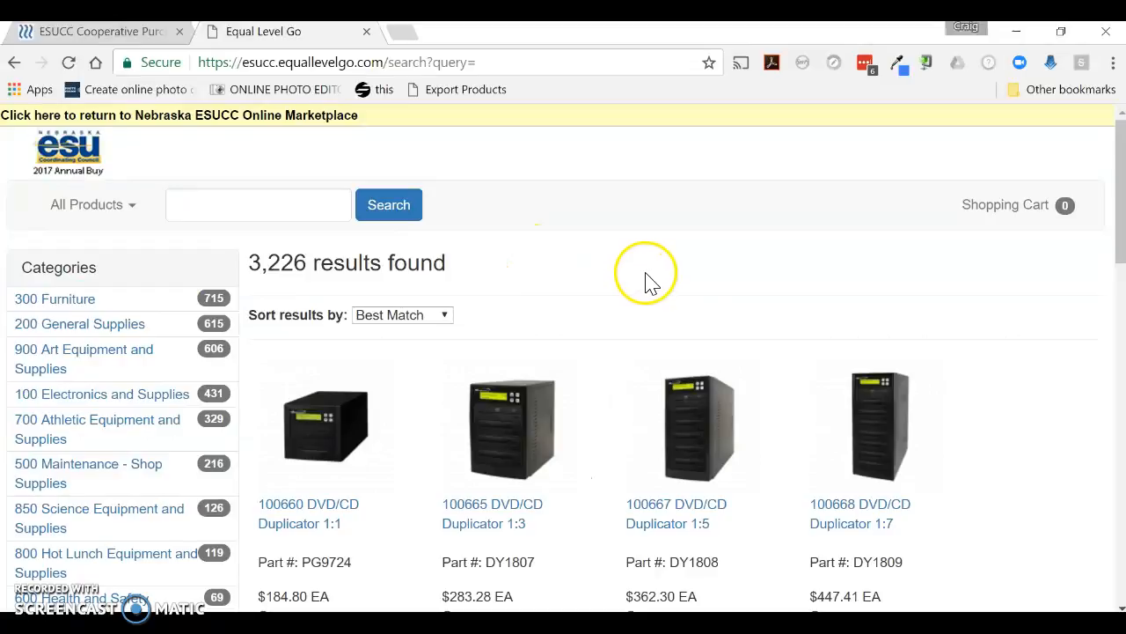
# Sort the product results by Name: A to Z
pyautogui.click(444, 317)
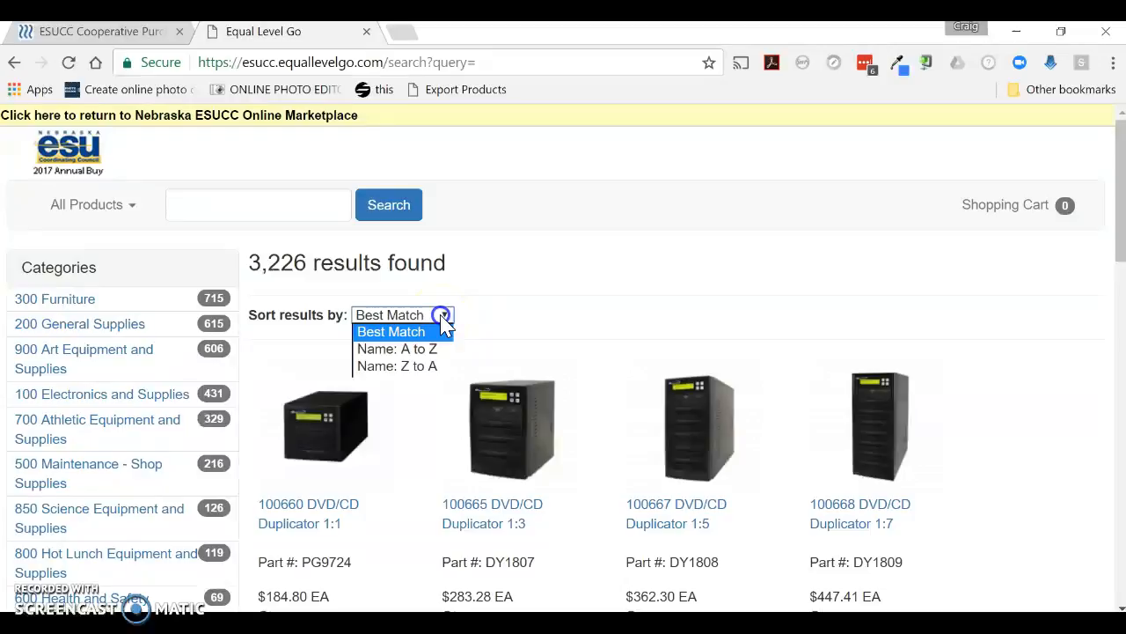
pyautogui.click(415, 351)
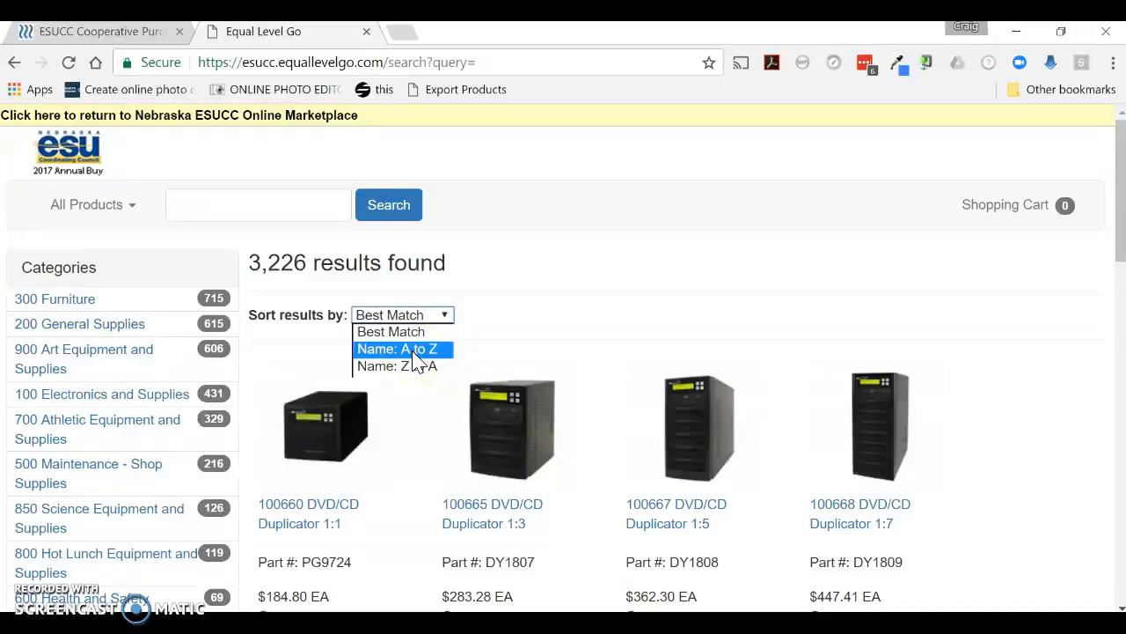
pyautogui.click(413, 350)
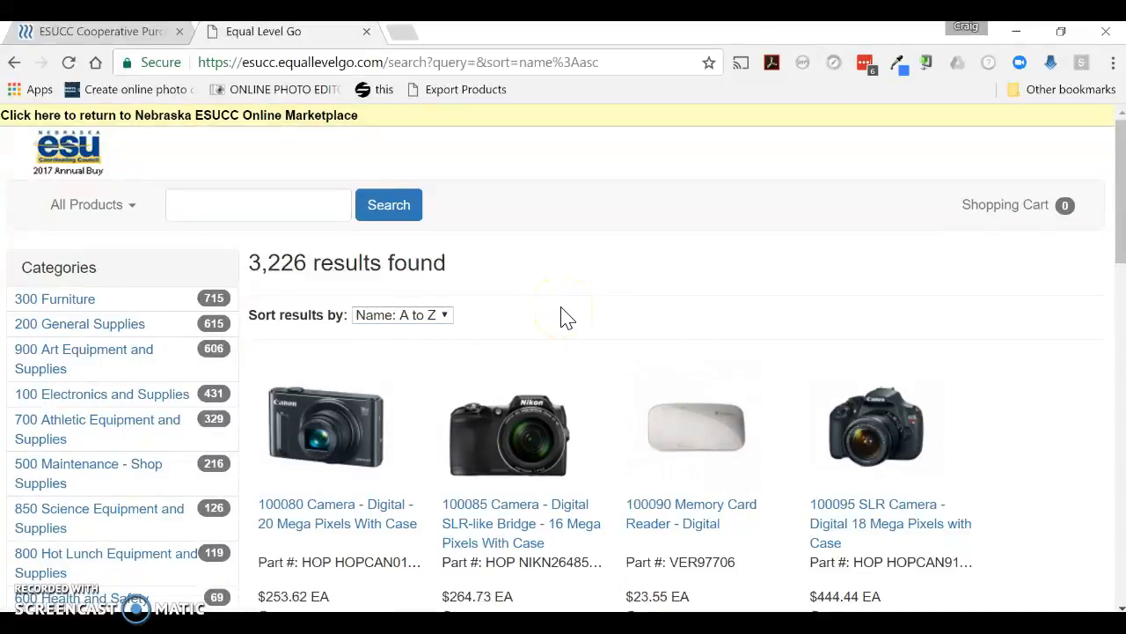
# Scroll through the first page of results and go to results page 2
pyautogui.scroll(-5, 566, 318)
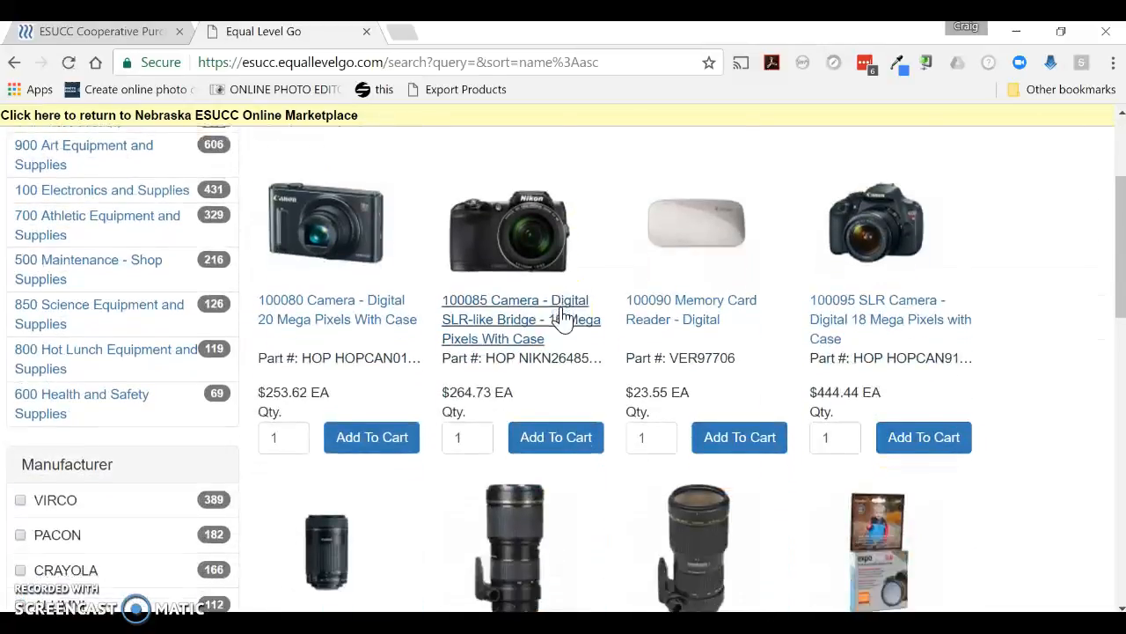
pyautogui.scroll(-5, 563, 318)
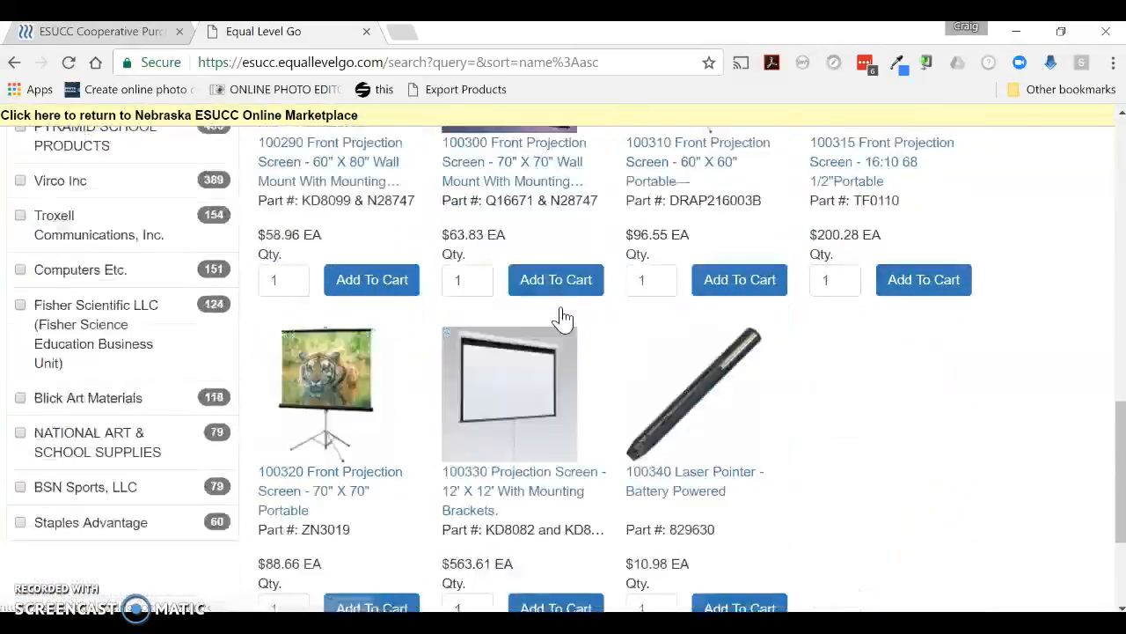
pyautogui.click(632, 464)
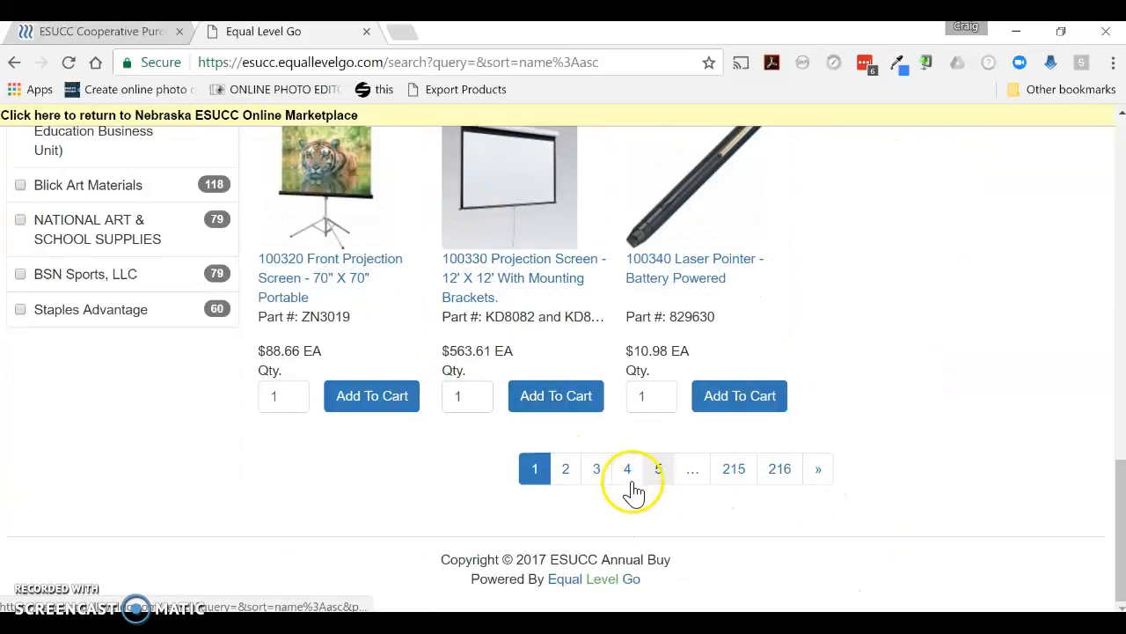
pyautogui.click(566, 469)
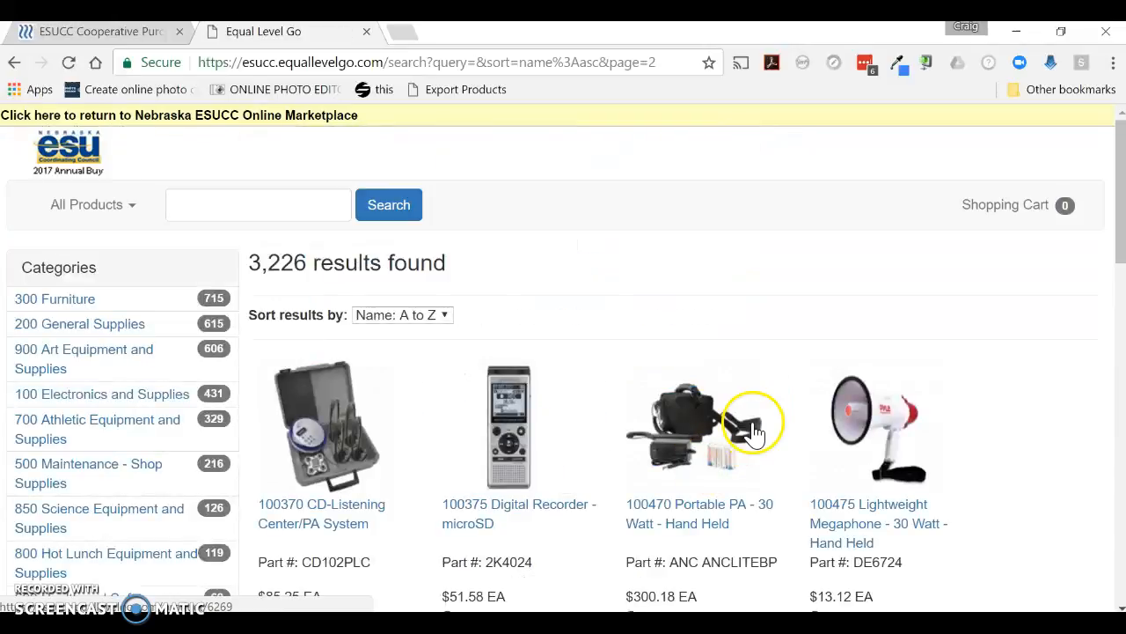
# Open the product page for 100644 Tilt Head for Monopods from the second results page
pyautogui.scroll(-1, 754, 431)
pyautogui.scroll(-2, 754, 431)
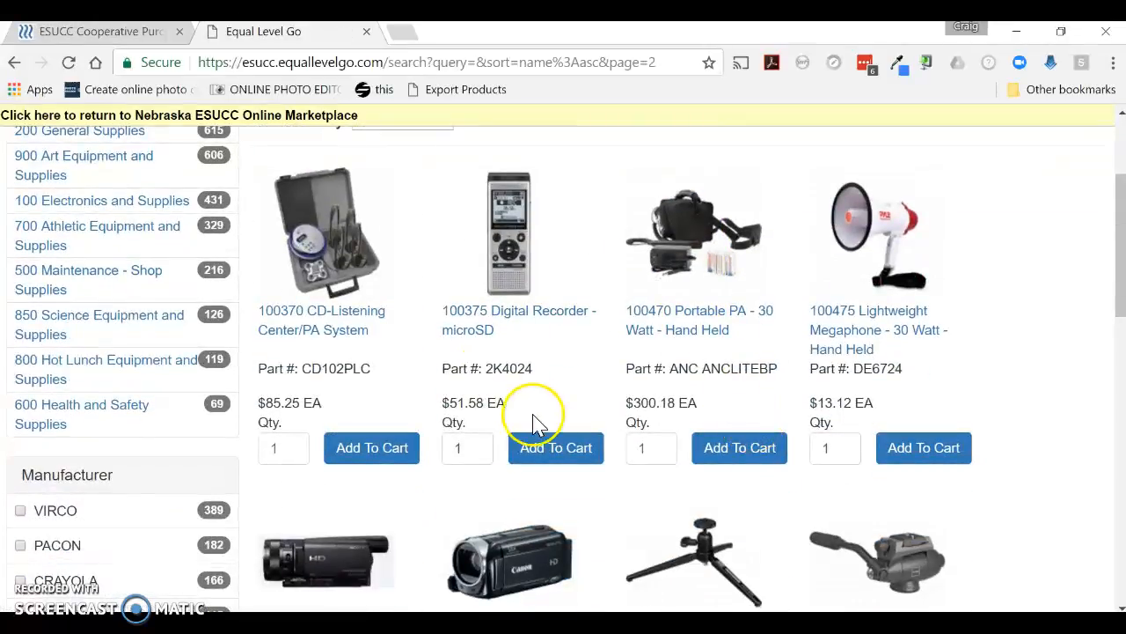
pyautogui.scroll(-2, 558, 449)
pyautogui.scroll(-3, 558, 445)
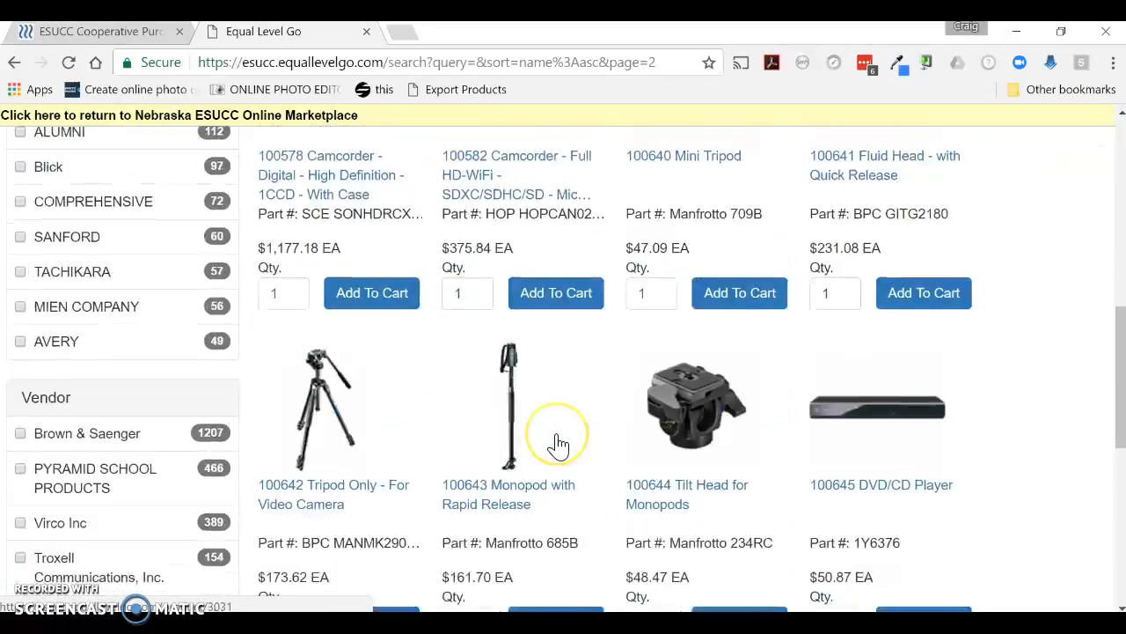
pyautogui.scroll(-2, 563, 519)
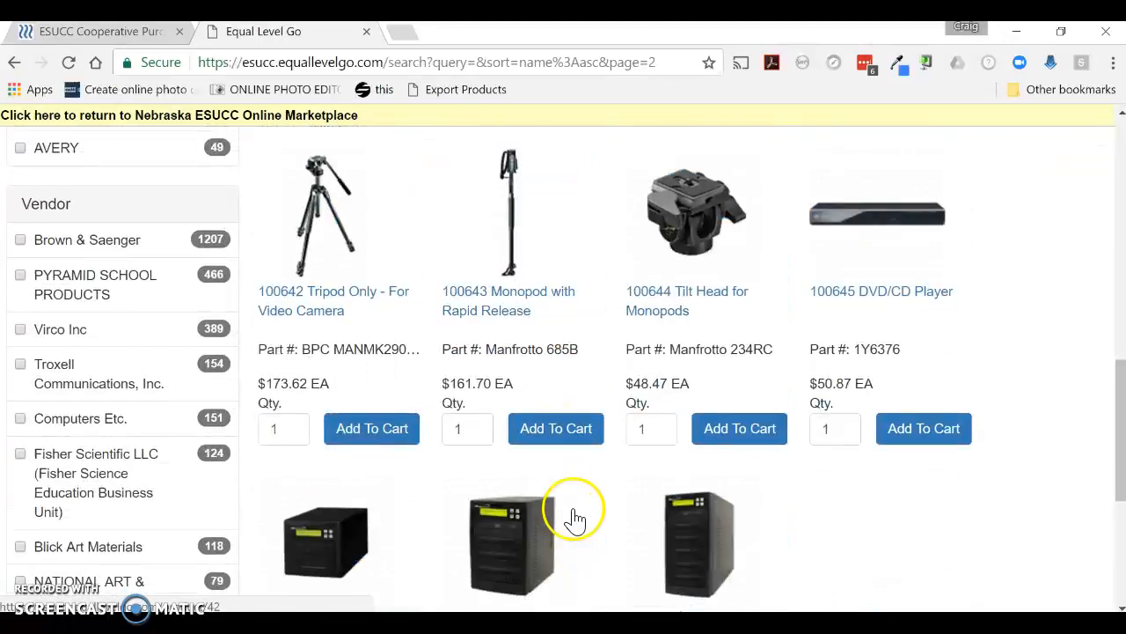
pyautogui.click(708, 301)
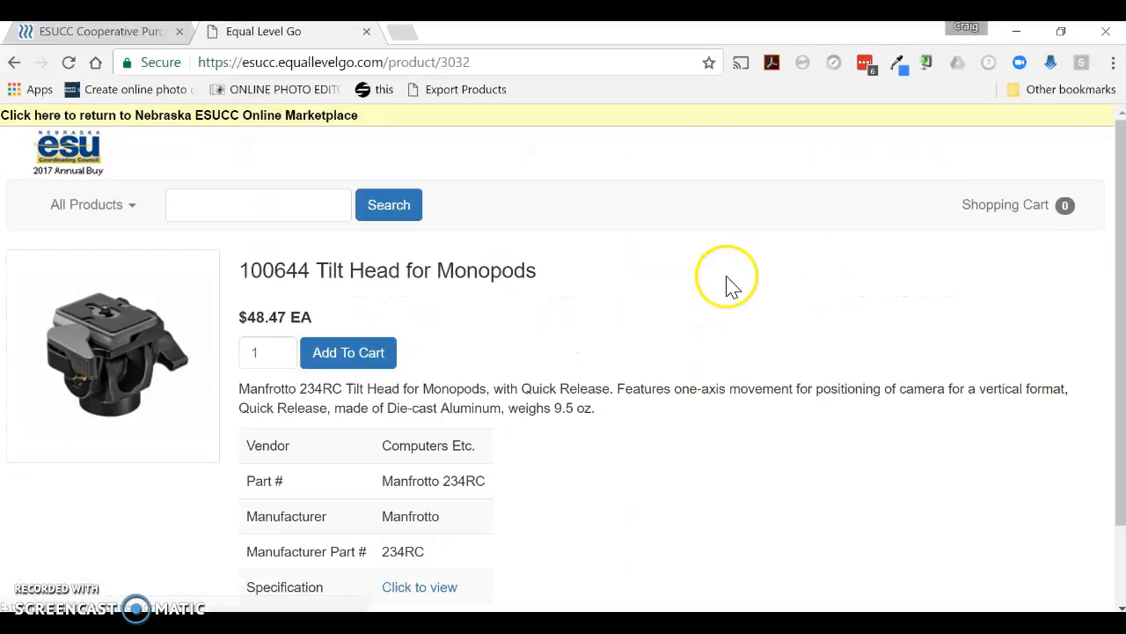
# Add one 100644 Tilt Head for Monopods to the cart and continue shopping
pyautogui.scroll(-2, 614, 566)
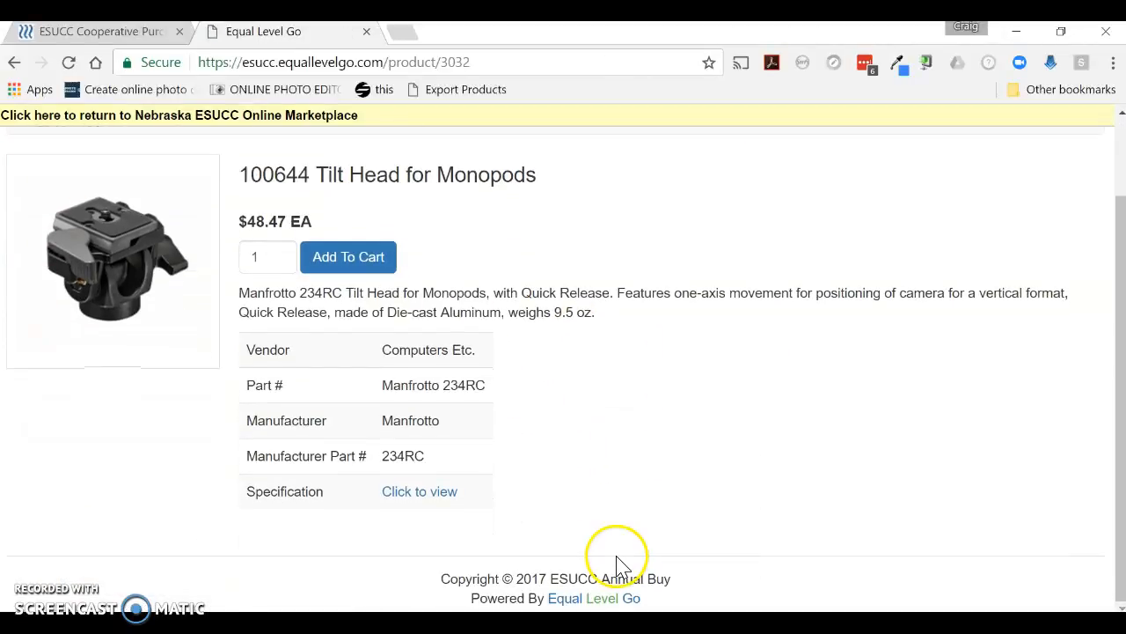
pyautogui.click(363, 264)
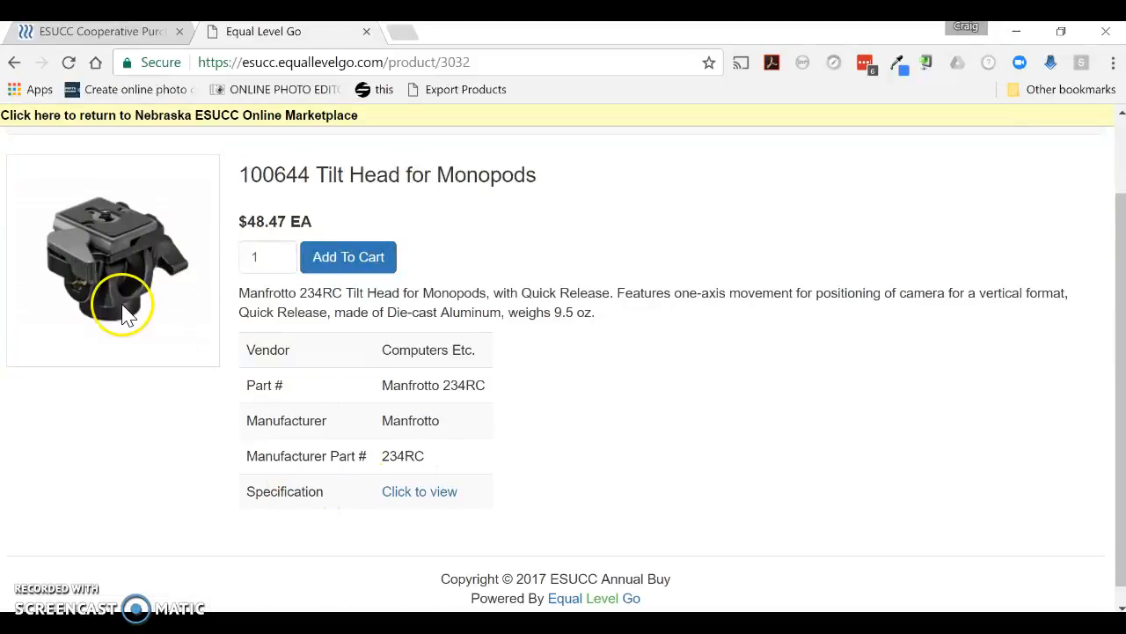
pyautogui.click(377, 266)
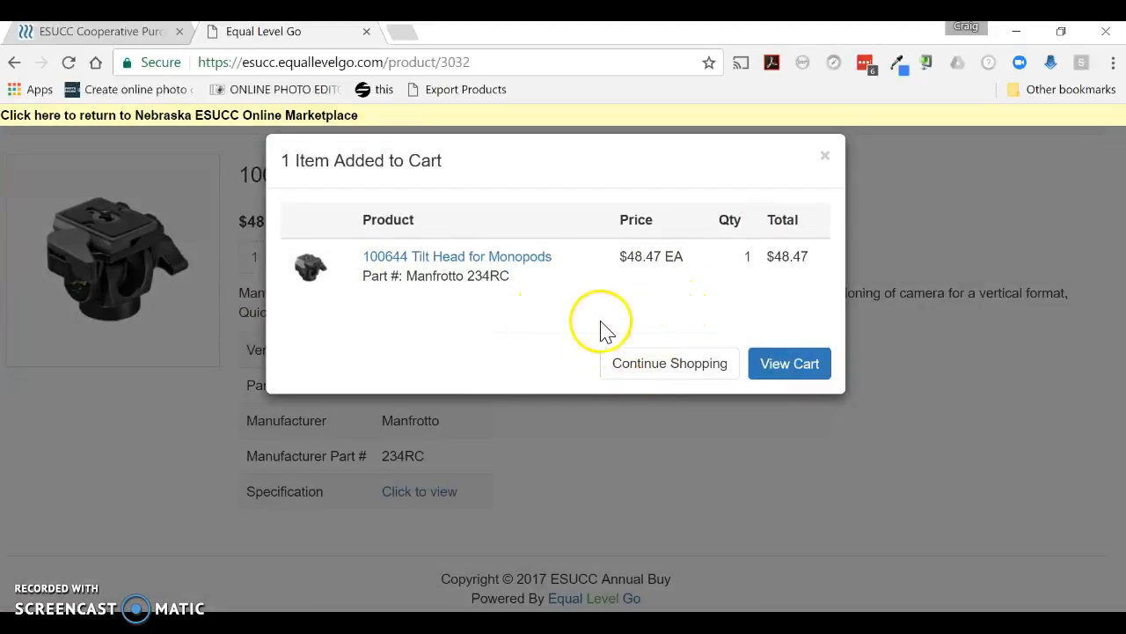
pyautogui.click(689, 370)
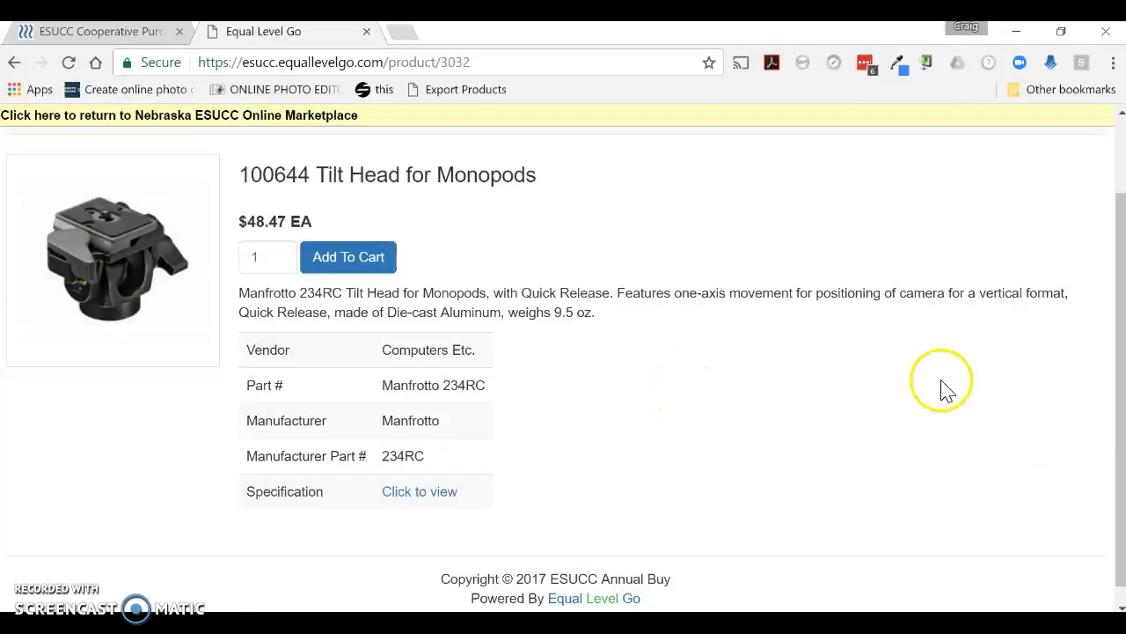
# Return to the full product list with an empty search and sort it by Name: A to Z
pyautogui.scroll(2, 647, 413)
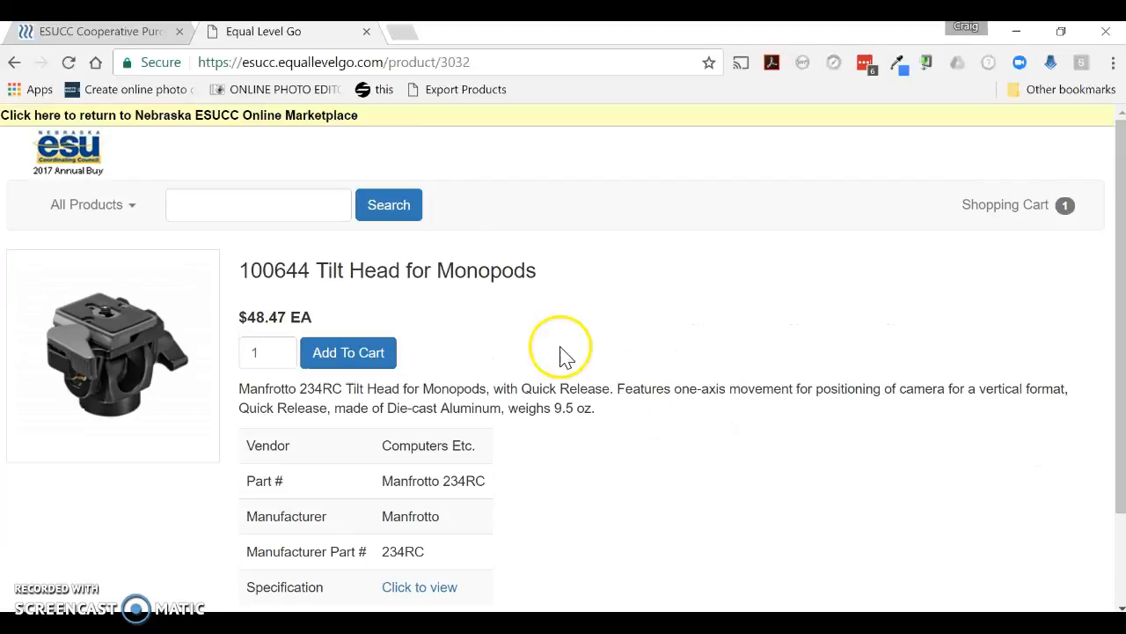
pyautogui.click(410, 218)
pyautogui.scroll(-4, 740, 346)
pyautogui.scroll(4, 616, 330)
pyautogui.click(431, 317)
pyautogui.click(400, 350)
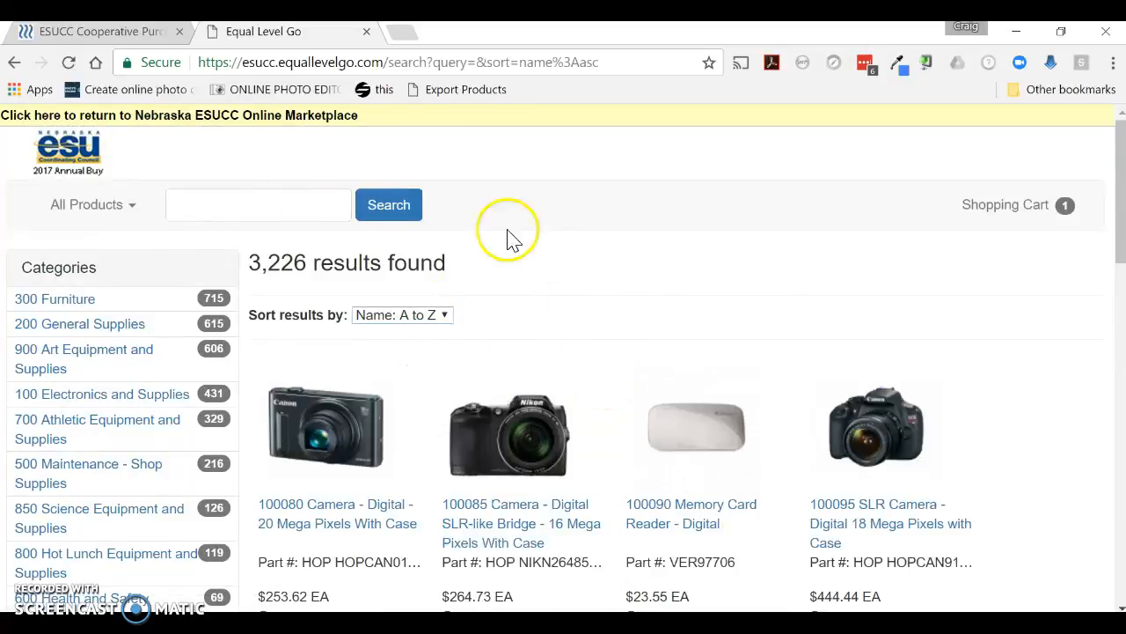
# Search the catalog for laminator using the suggested search term
pyautogui.click(201, 211)
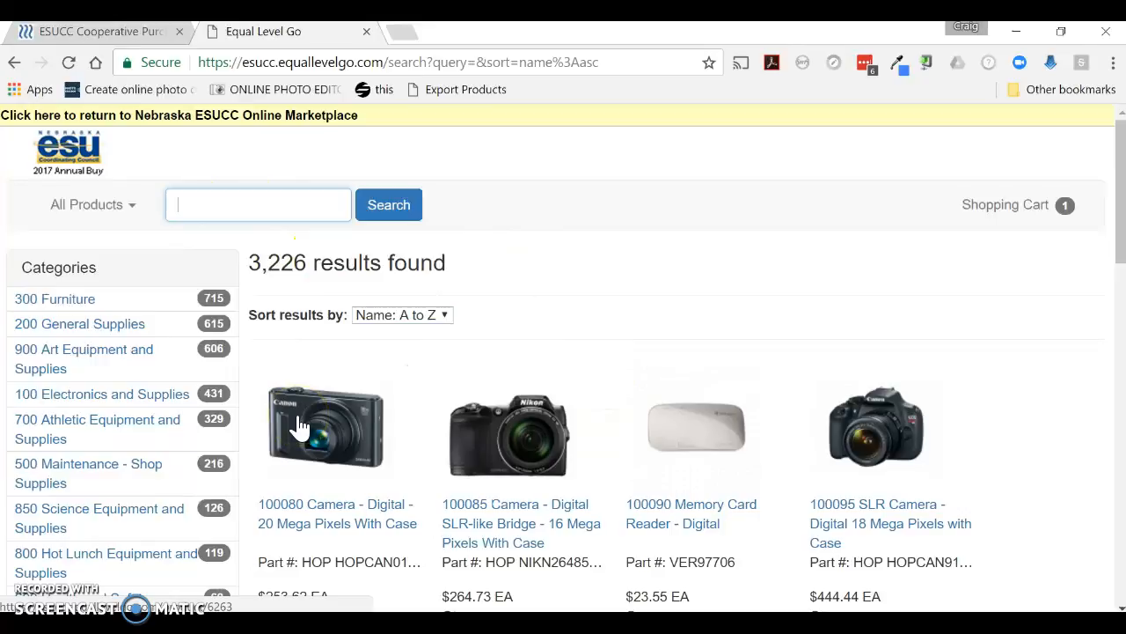
pyautogui.write('laminator')
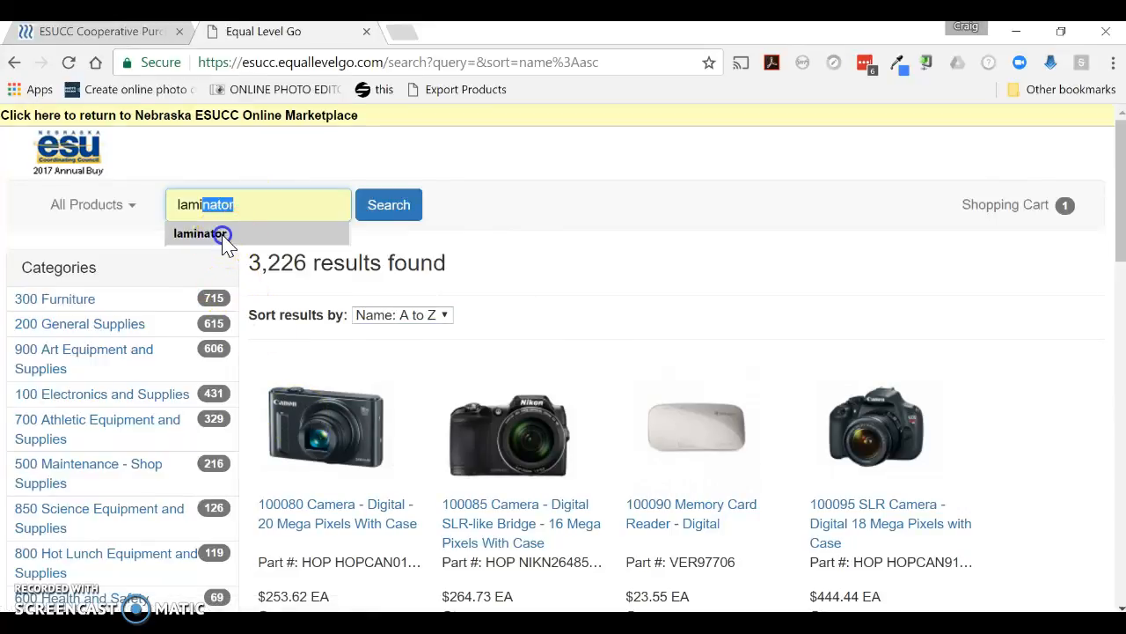
pyautogui.click(220, 236)
pyautogui.click(393, 211)
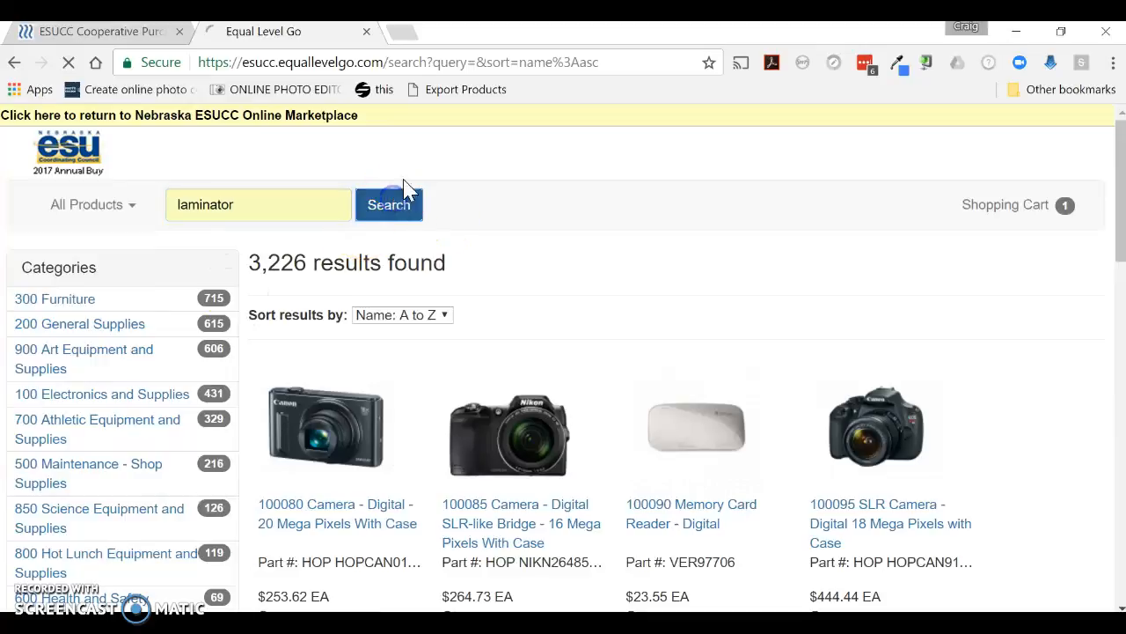
# Add one 102405 Laminating Film (GBC) - 27" X 500' - Ezload Film to the cart and continue shopping
pyautogui.scroll(-1, 709, 331)
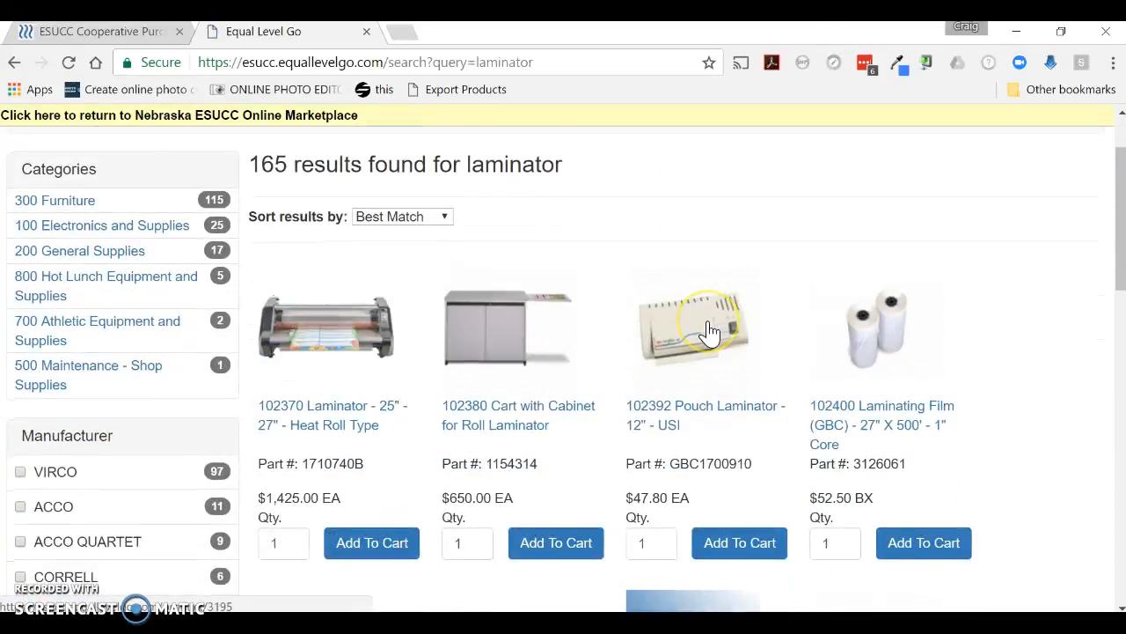
pyautogui.scroll(-1, 709, 331)
pyautogui.scroll(-8, 709, 330)
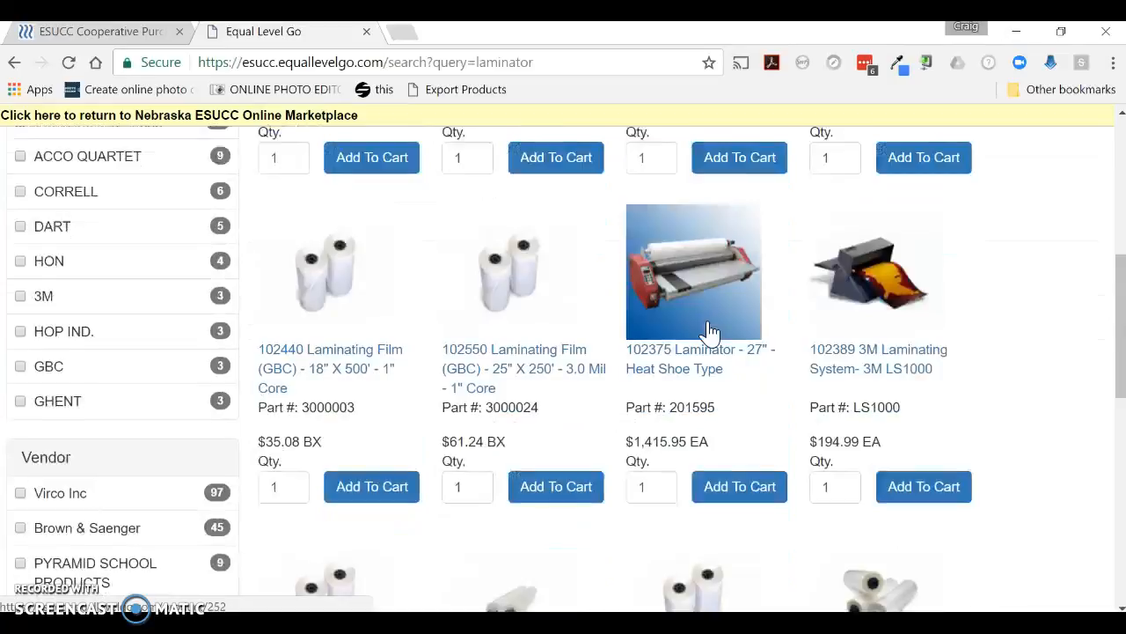
pyautogui.scroll(-3, 709, 331)
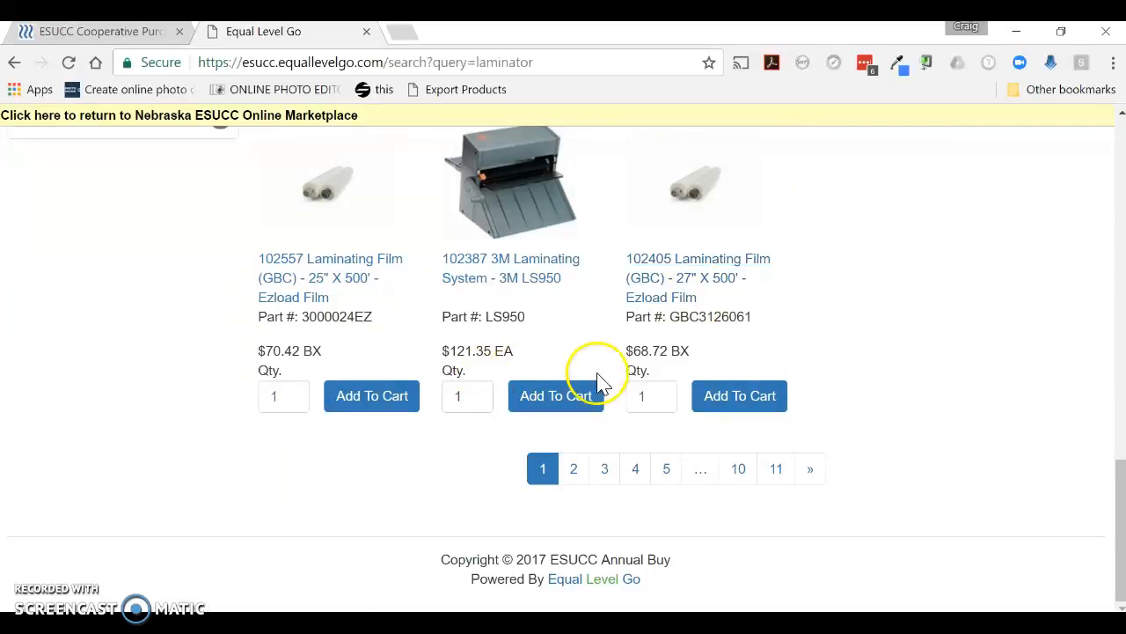
pyautogui.click(739, 401)
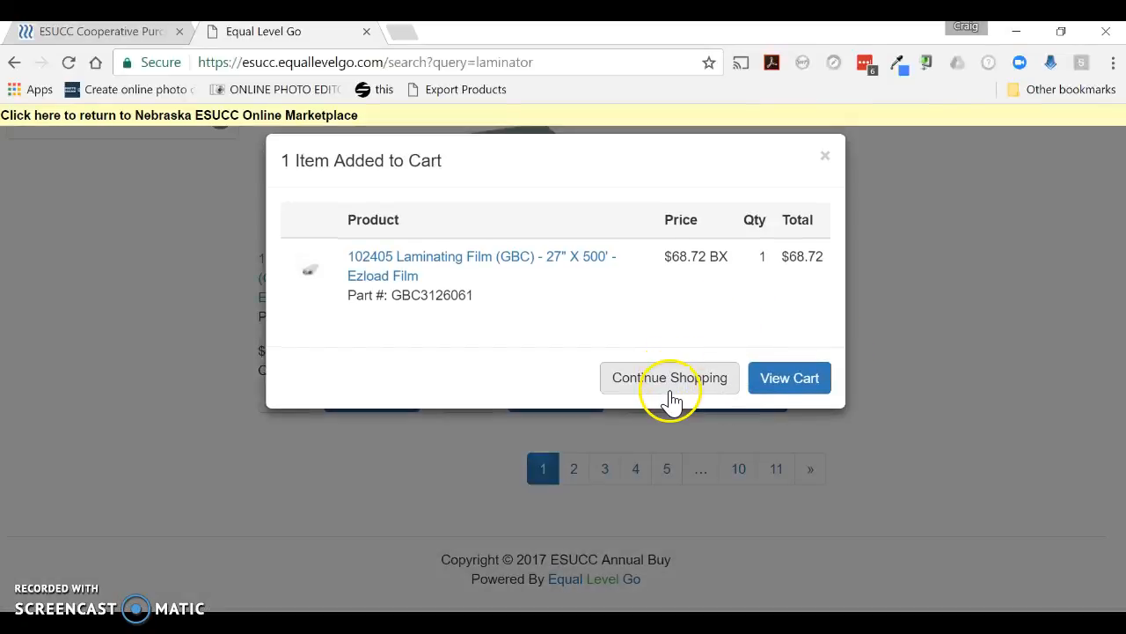
pyautogui.click(670, 391)
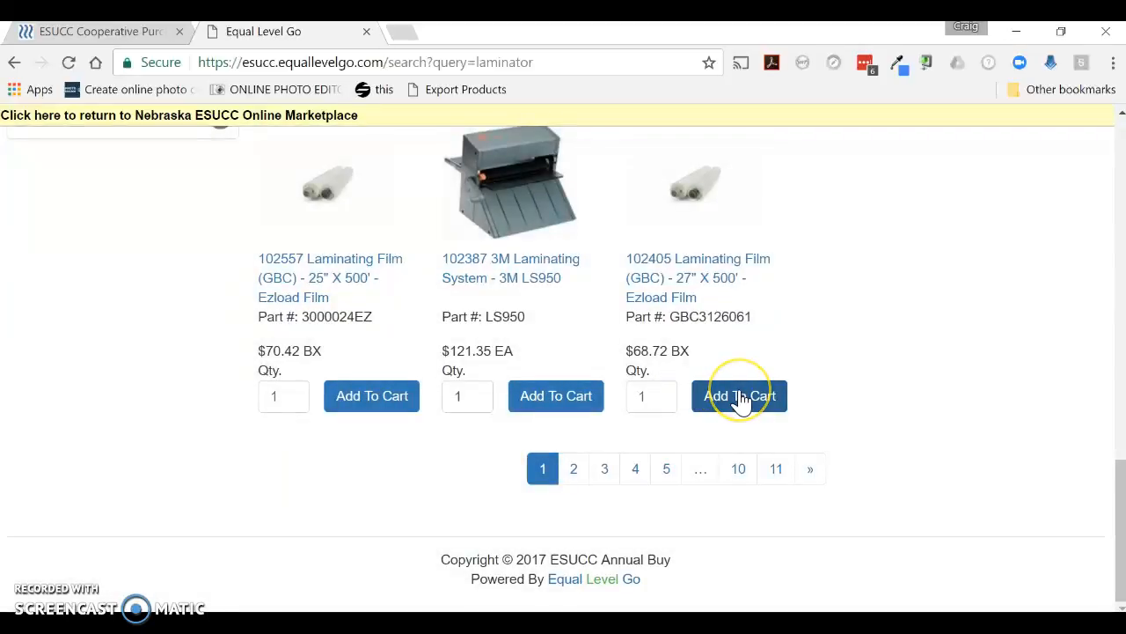
# Browse the 900 Art Equipment and Supplies category from the product category list
pyautogui.scroll(10, 738, 398)
pyautogui.scroll(3, 742, 394)
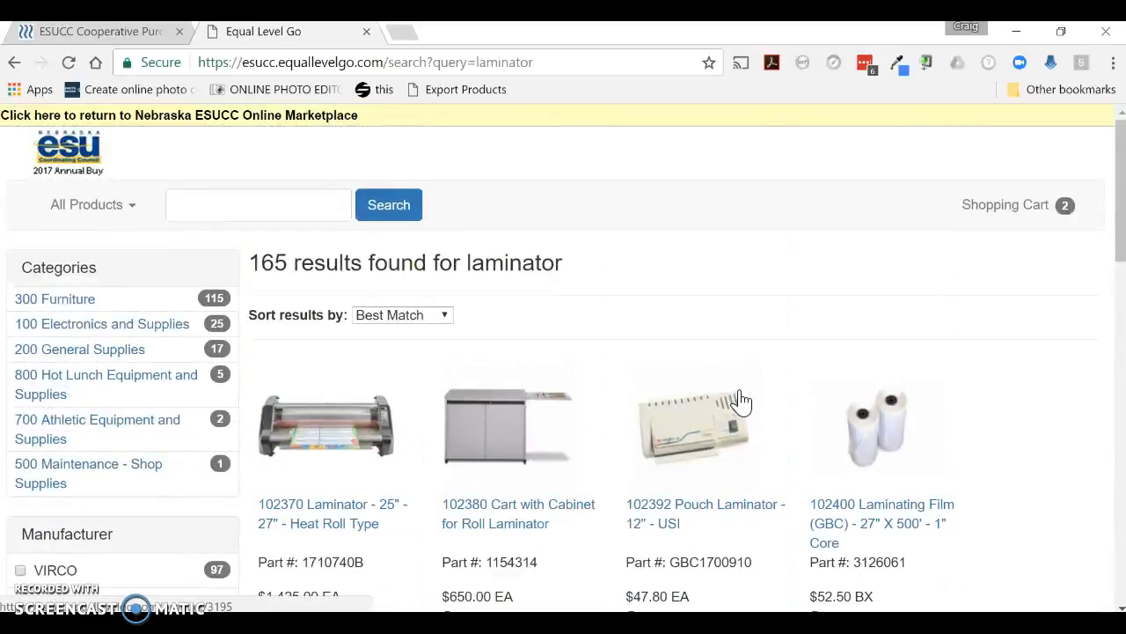
pyautogui.click(125, 211)
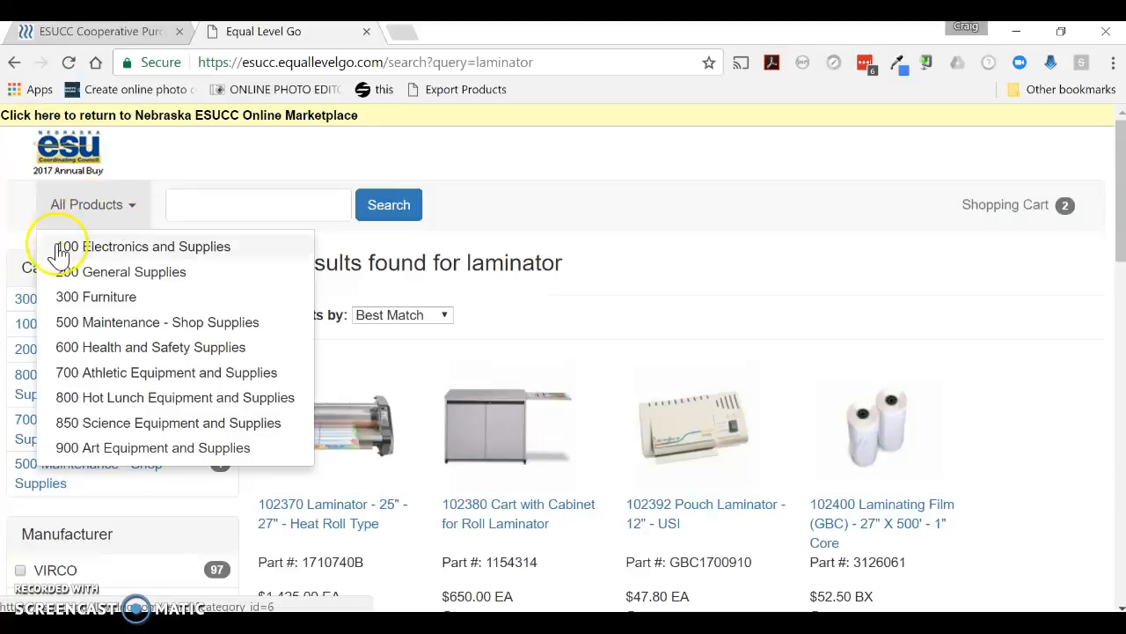
pyautogui.click(174, 257)
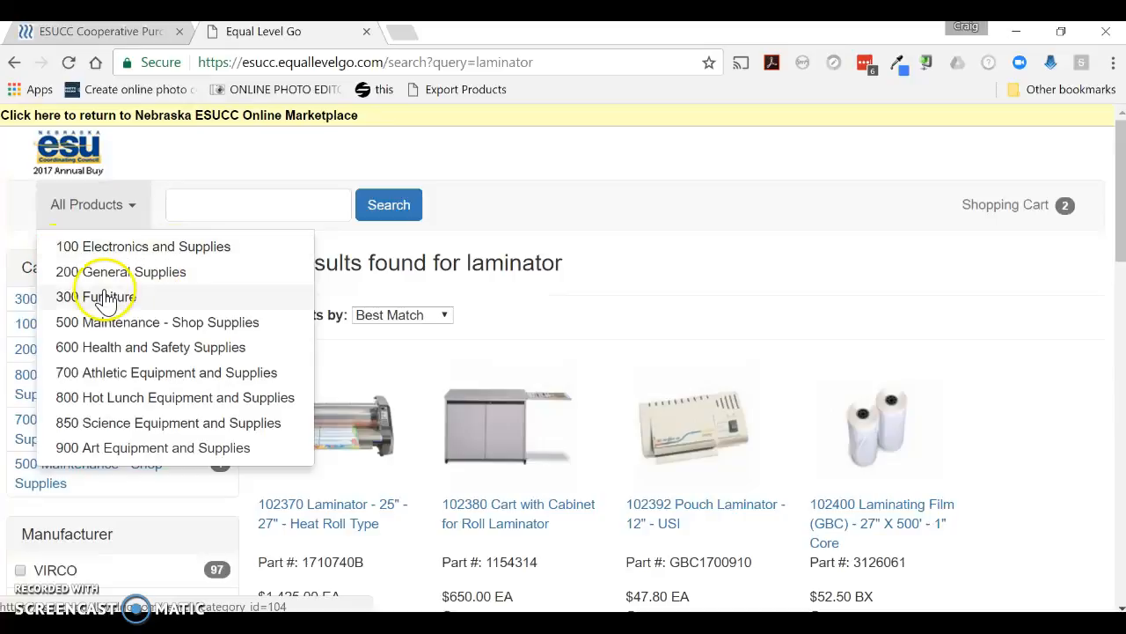
pyautogui.click(117, 456)
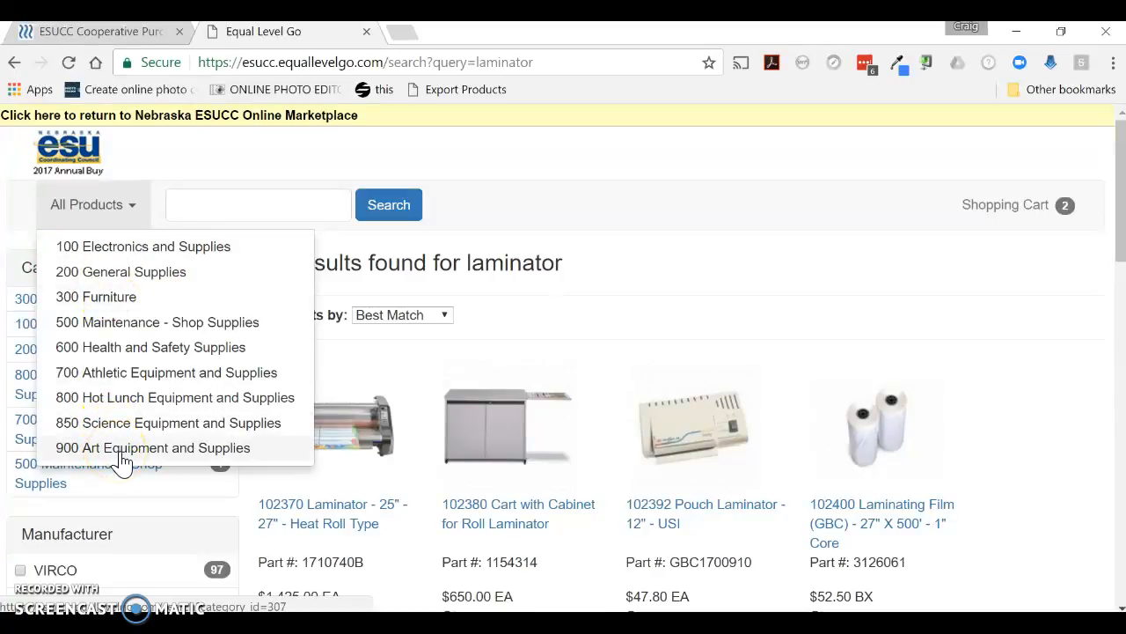
pyautogui.click(185, 445)
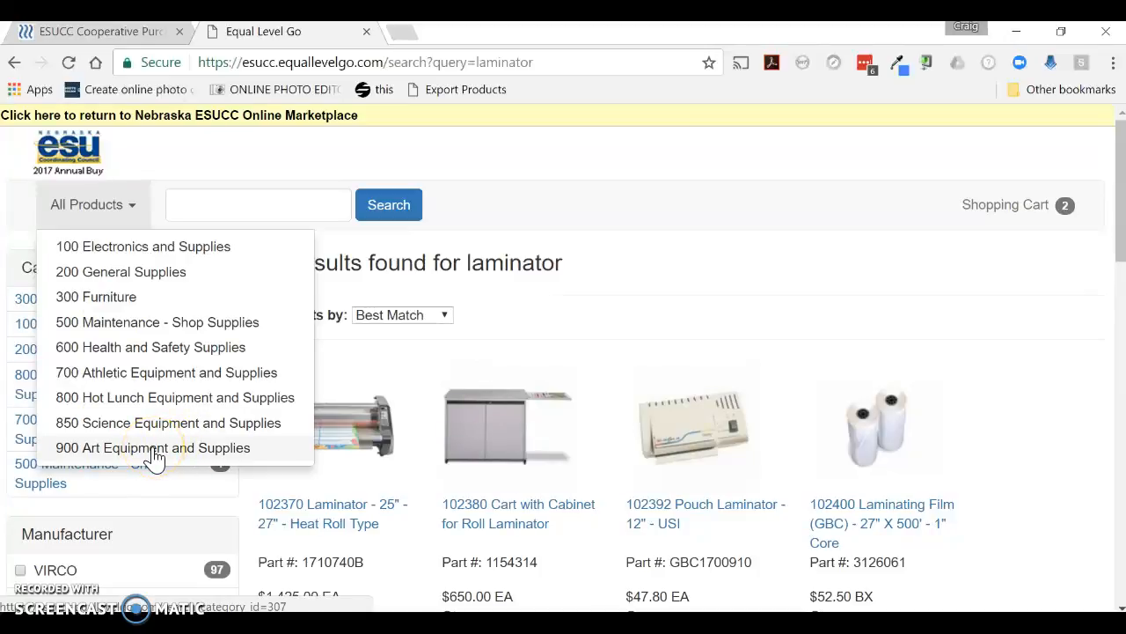
pyautogui.click(154, 277)
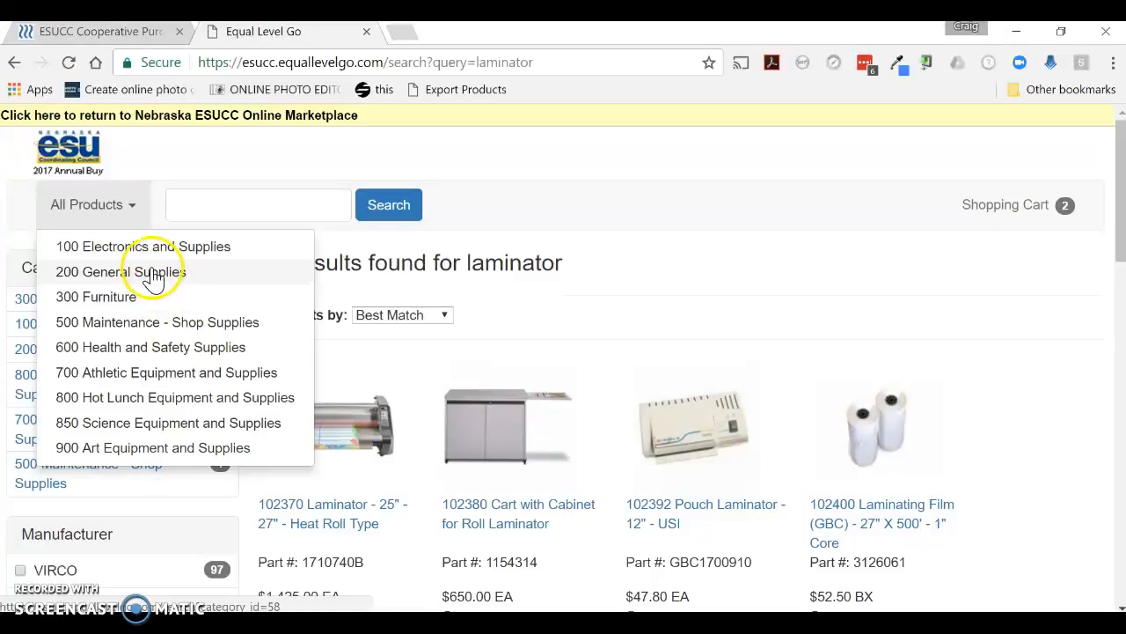
pyautogui.click(132, 460)
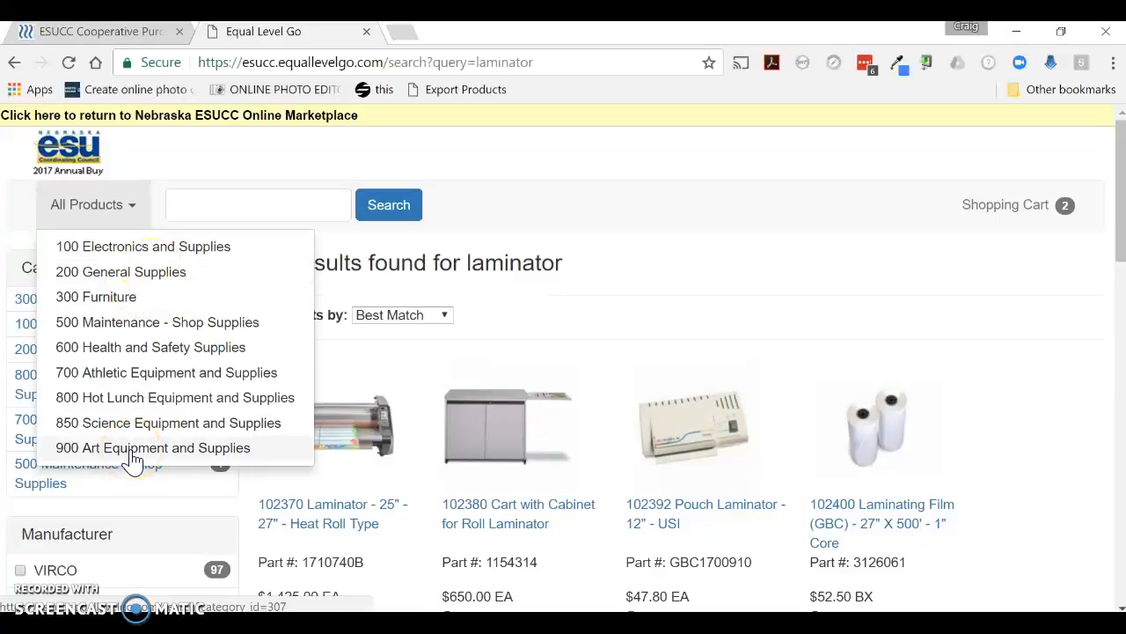
pyautogui.click(132, 450)
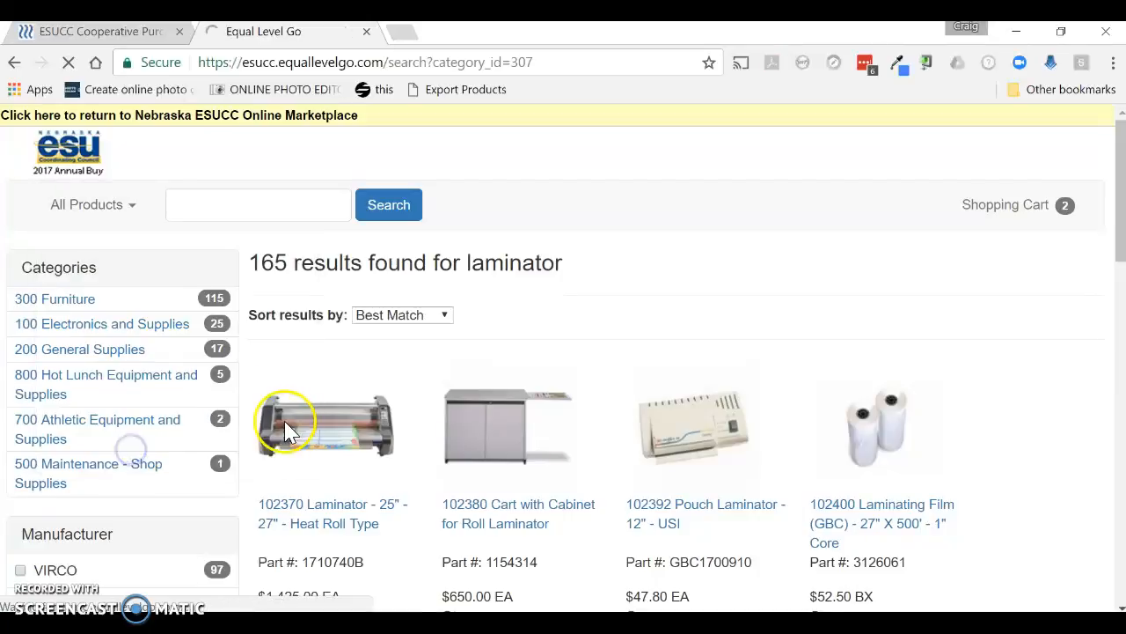
# Open the Paint - Tempera subcategory and add one 900934 Liquid Tempera - Turquoise Blue 16 Oz - Crayola to the cart, continuing shopping
pyautogui.scroll(-1, 599, 403)
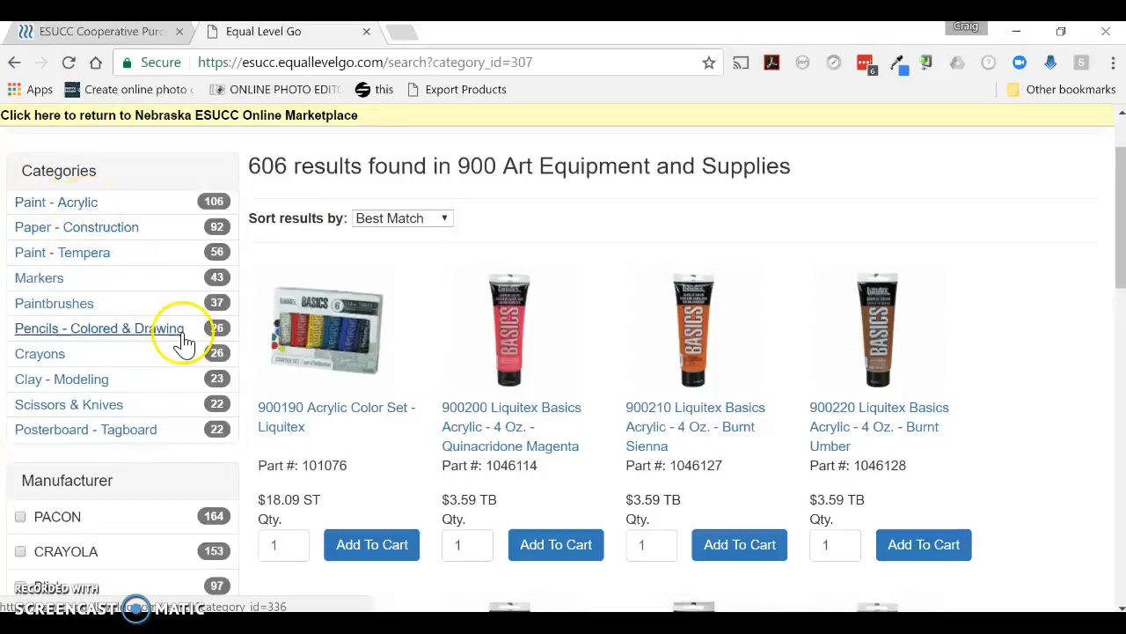
pyautogui.click(79, 262)
pyautogui.scroll(-2, 616, 405)
pyautogui.scroll(-4, 619, 403)
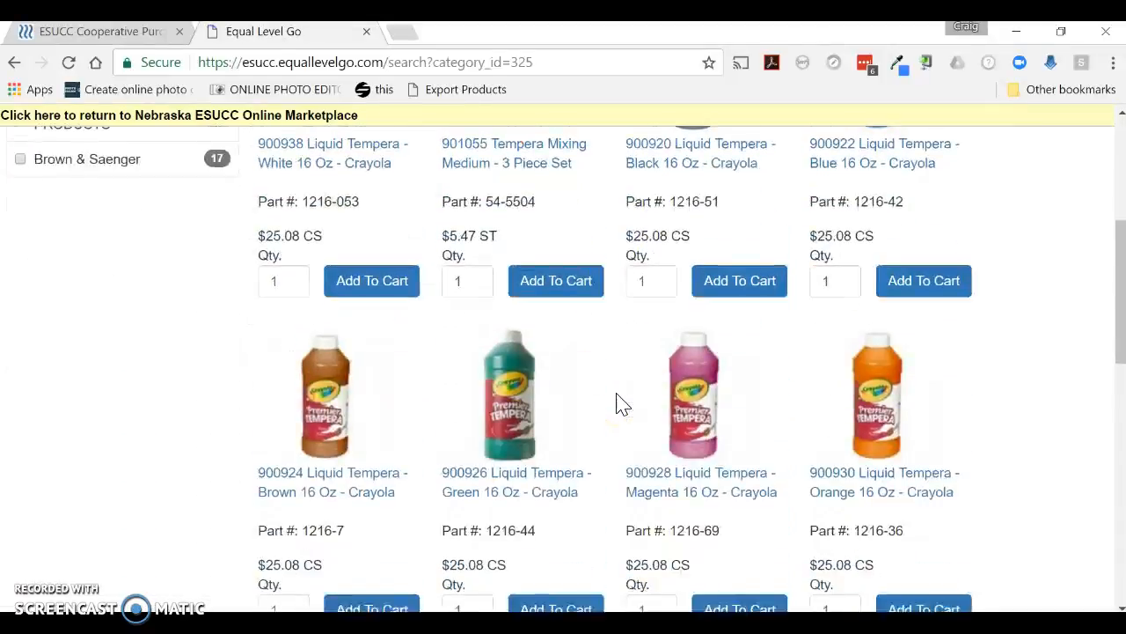
pyautogui.scroll(-1, 539, 451)
pyautogui.scroll(-1, 563, 492)
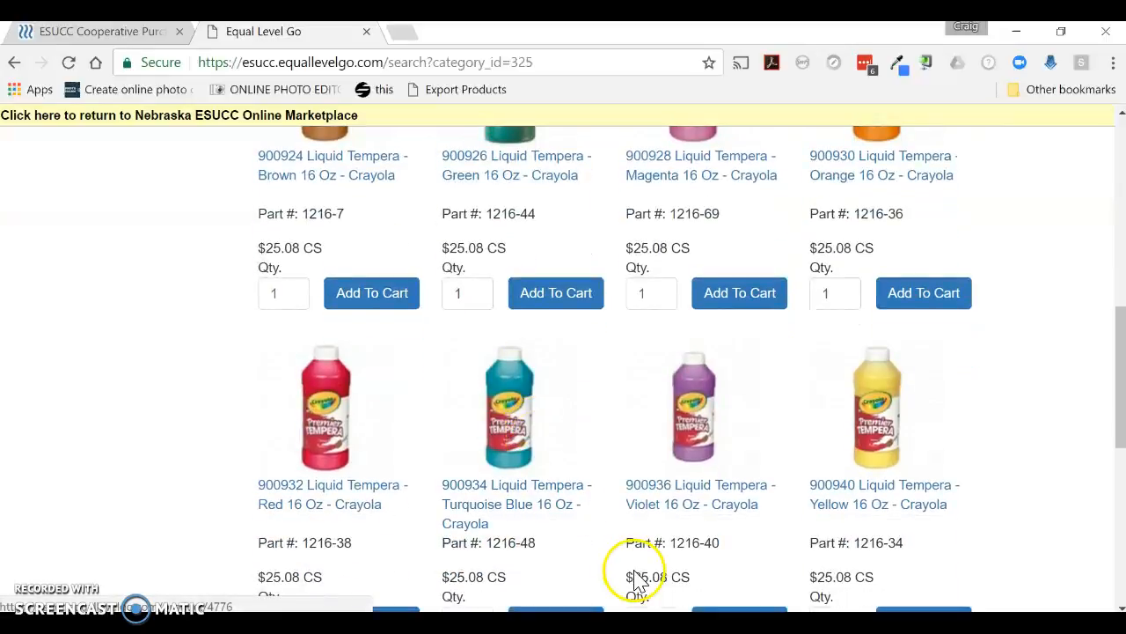
pyautogui.scroll(-2, 638, 573)
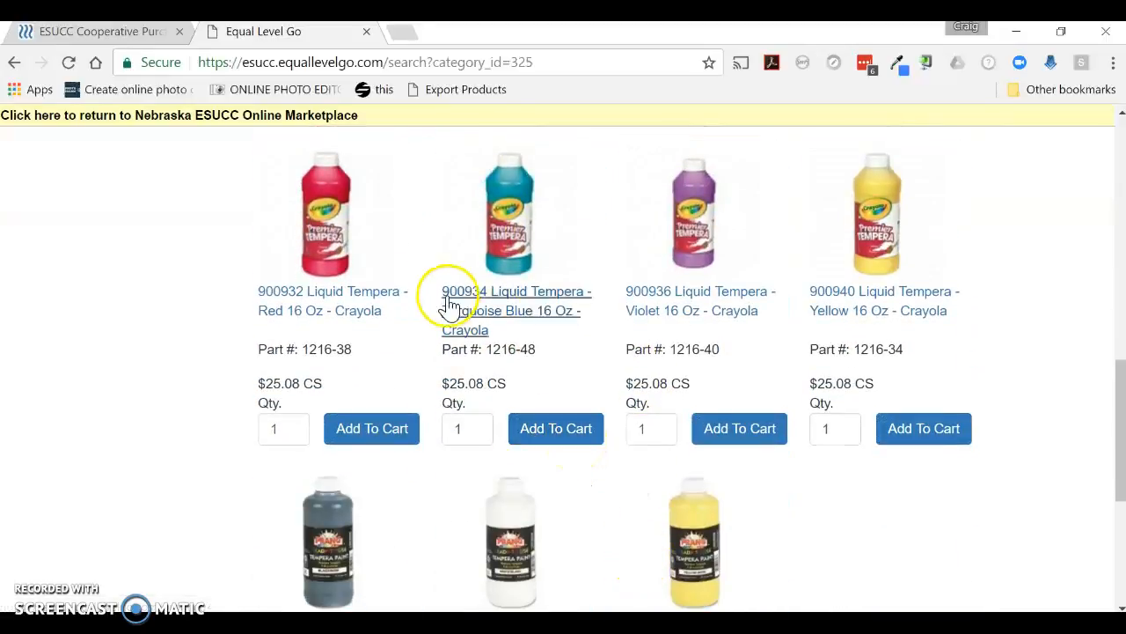
pyautogui.scroll(-1, 574, 440)
pyautogui.click(577, 340)
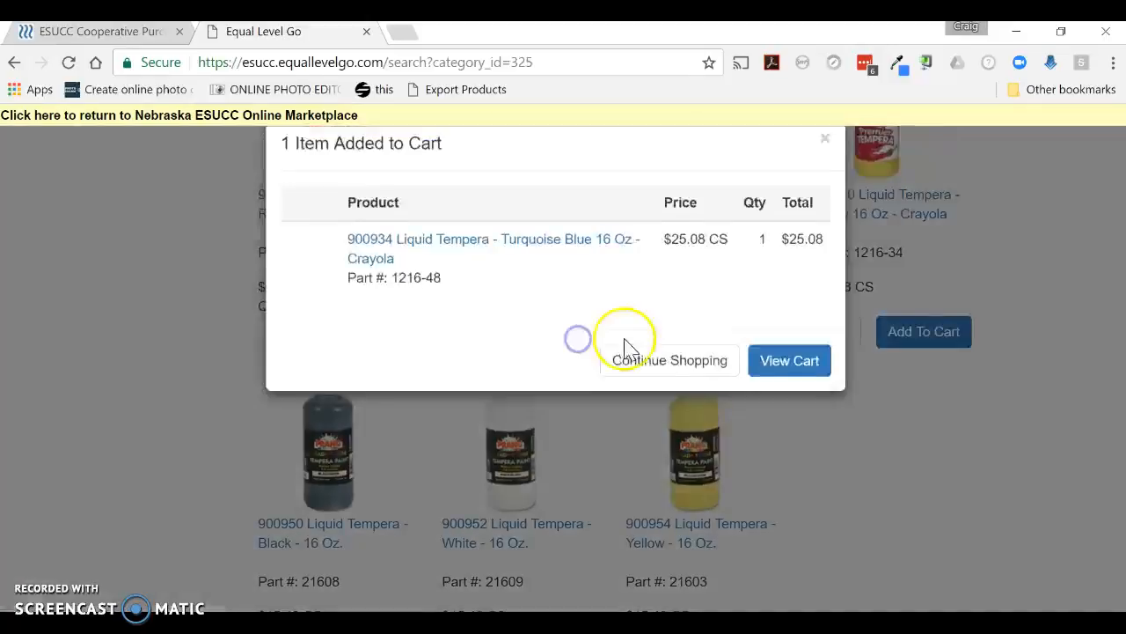
pyautogui.click(692, 377)
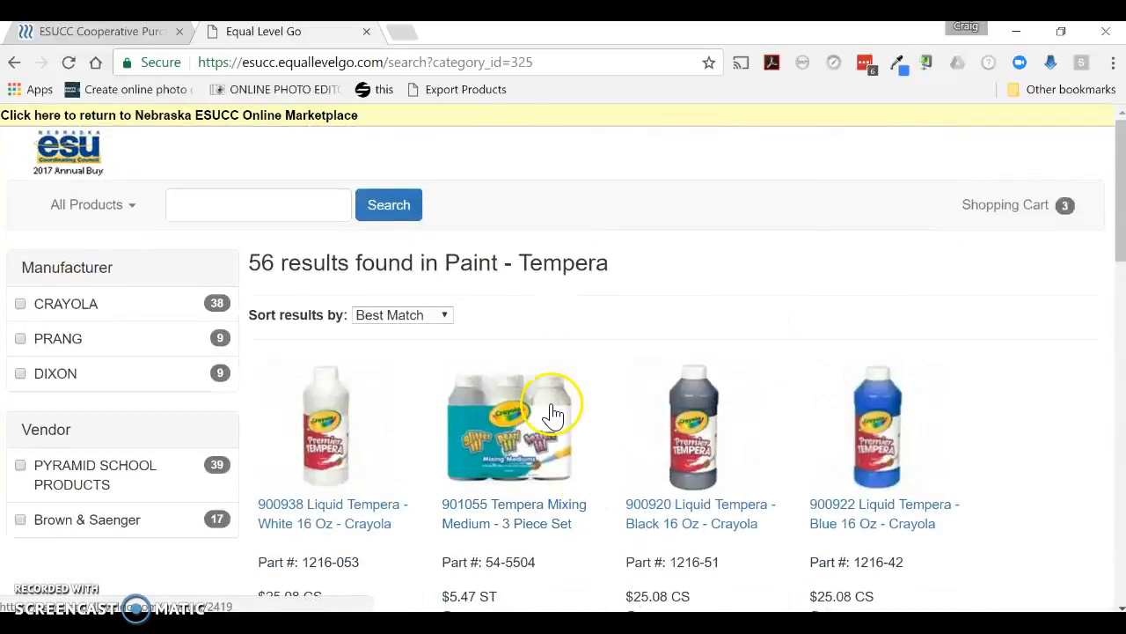
# Search the catalog for 900952 and add one 900952 Liquid Tempera - White - 16 Oz. to the cart
pyautogui.click(209, 210)
pyautogui.write('900952')
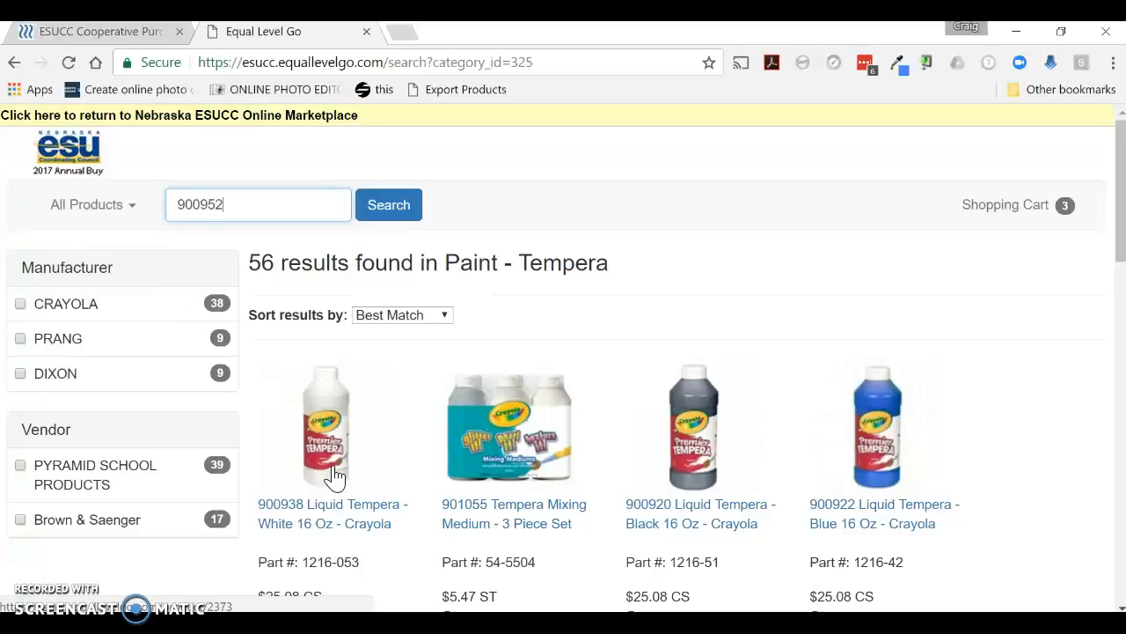
pyautogui.click(392, 208)
pyautogui.scroll(-3, 373, 520)
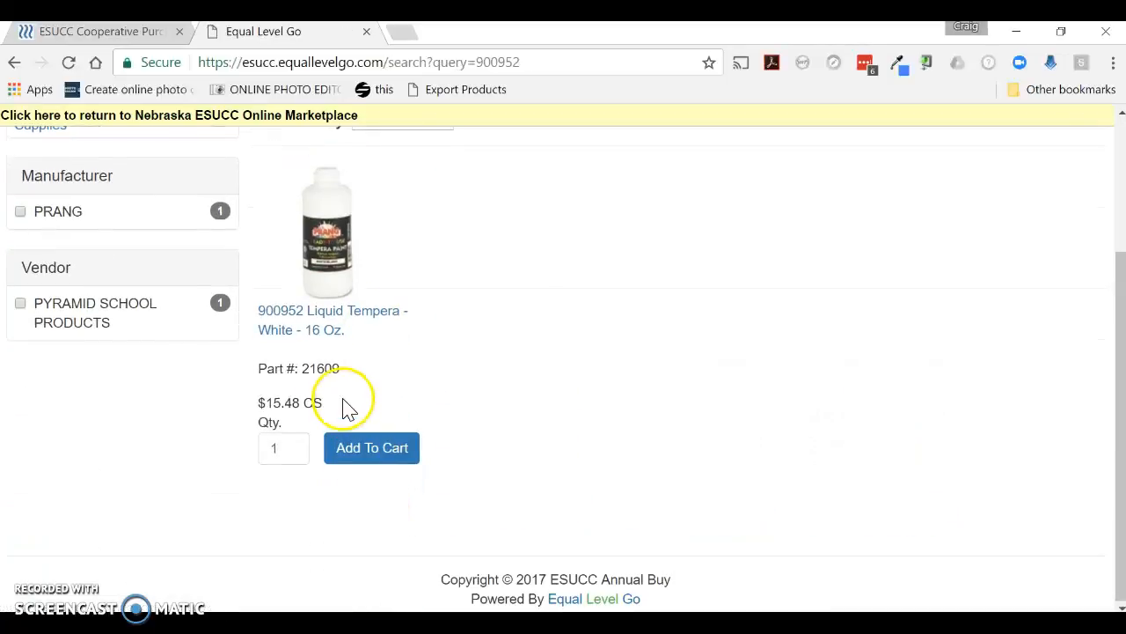
pyautogui.click(384, 460)
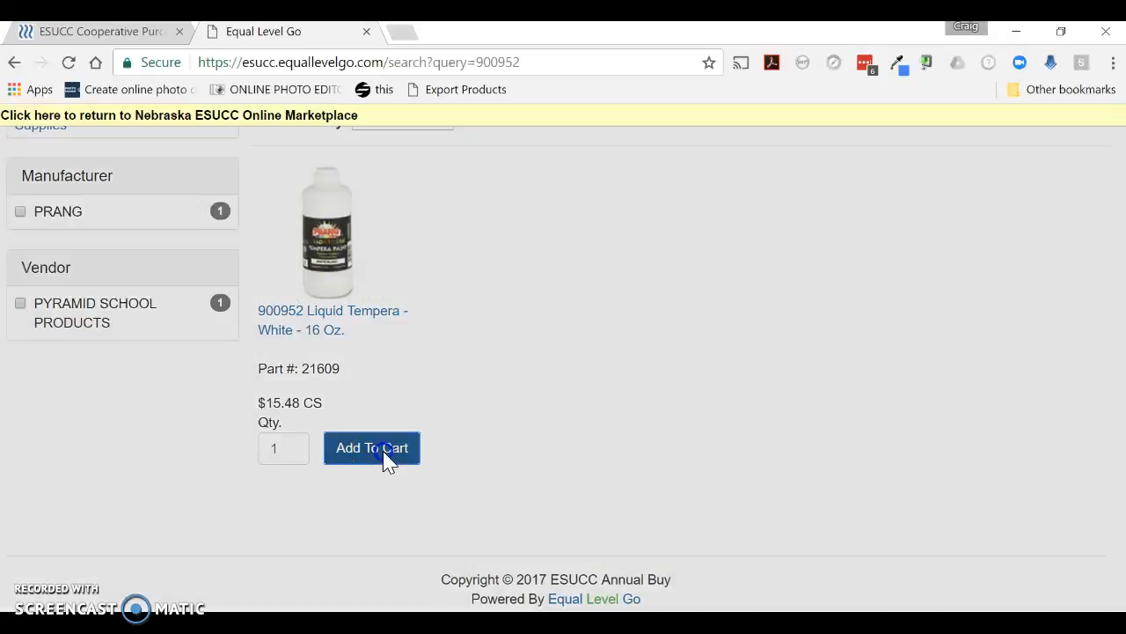
pyautogui.click(700, 363)
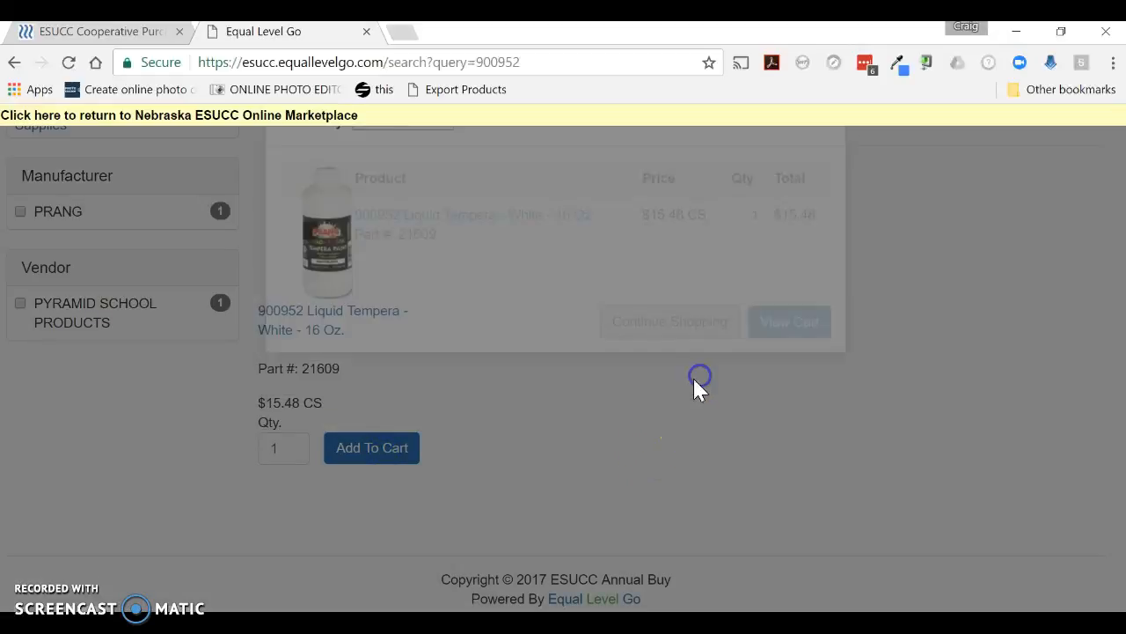
# Review the shopping cart and check out to transfer its items to the ESUCC Online Marketplace cart
pyautogui.scroll(3, 643, 415)
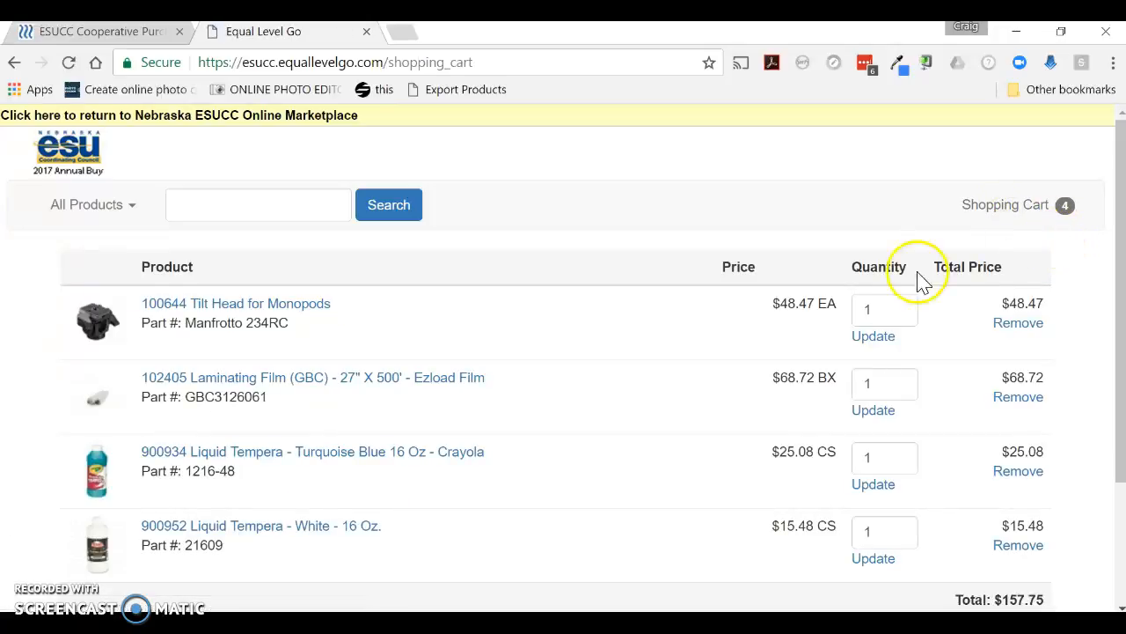
pyautogui.scroll(-3, 817, 340)
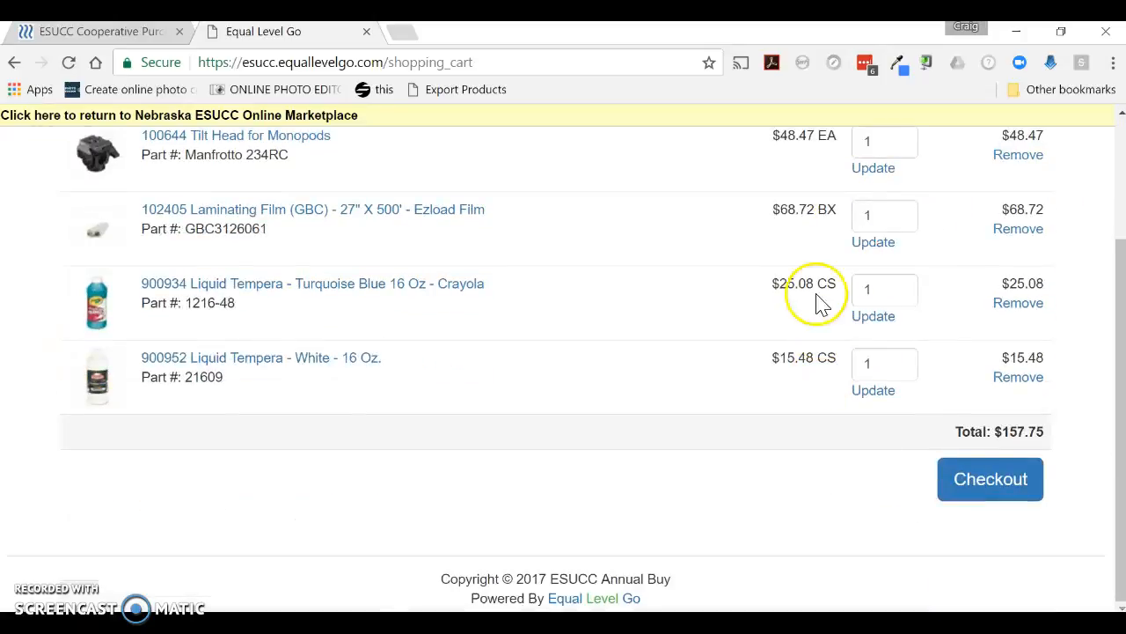
pyautogui.click(1001, 465)
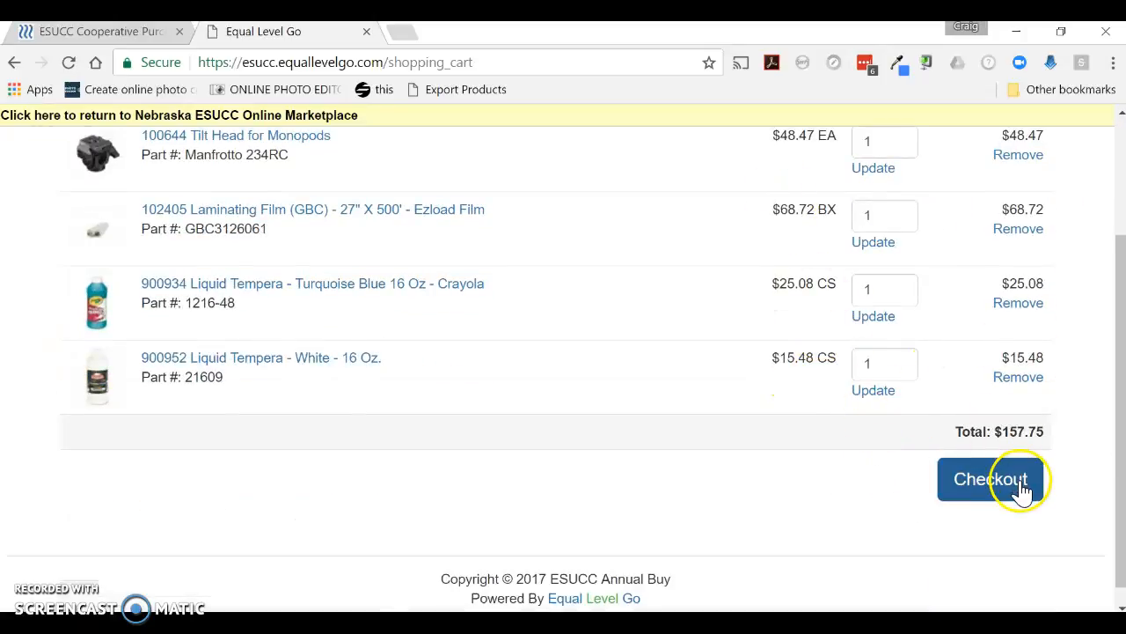
pyautogui.scroll(3, 933, 508)
pyautogui.scroll(-4, 933, 508)
pyautogui.click(1012, 475)
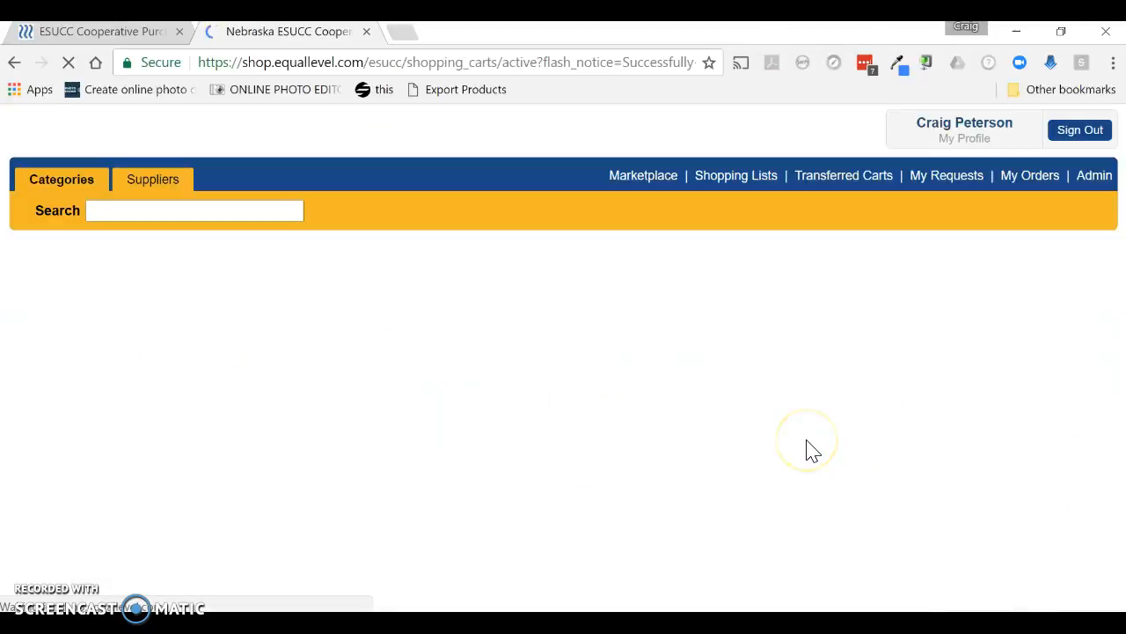
# Sign out of the ESUCC Online Marketplace
pyautogui.scroll(-3, 812, 449)
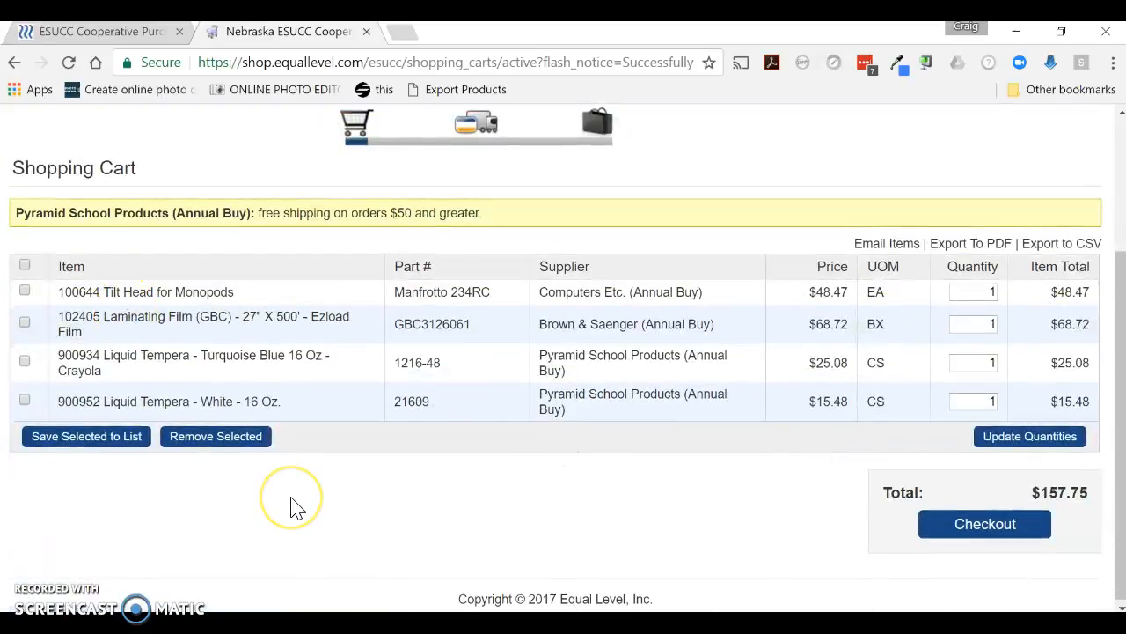
pyautogui.scroll(3, 295, 508)
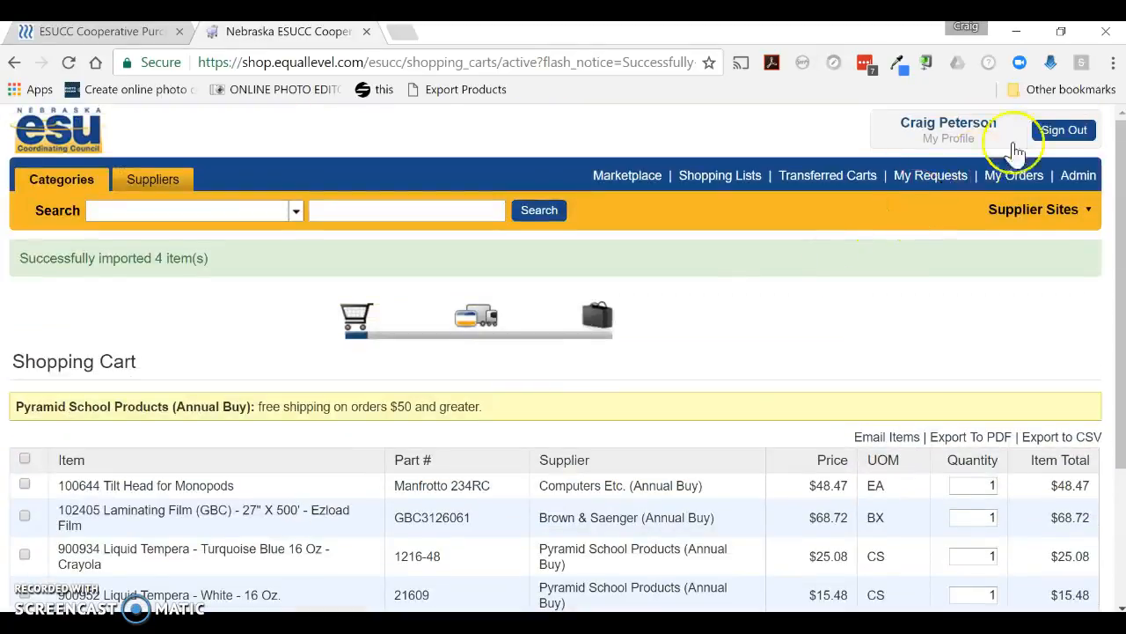
pyautogui.click(1050, 137)
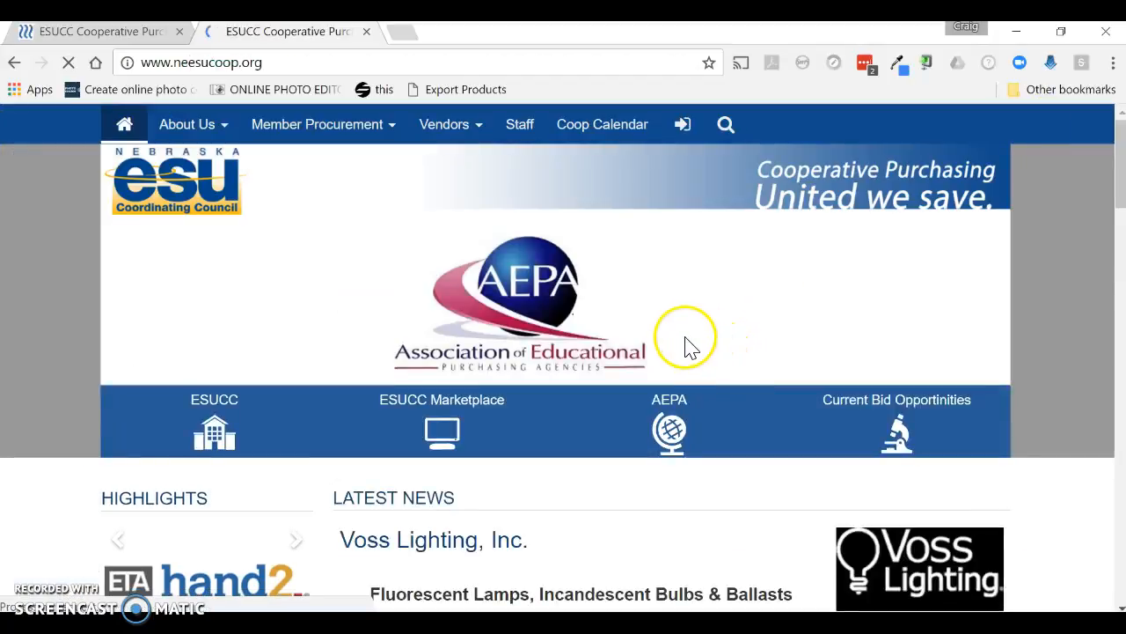
# Open the ESUCC Marketplace from the cooperative homepage and sign in using a saved username and password
pyautogui.click(442, 435)
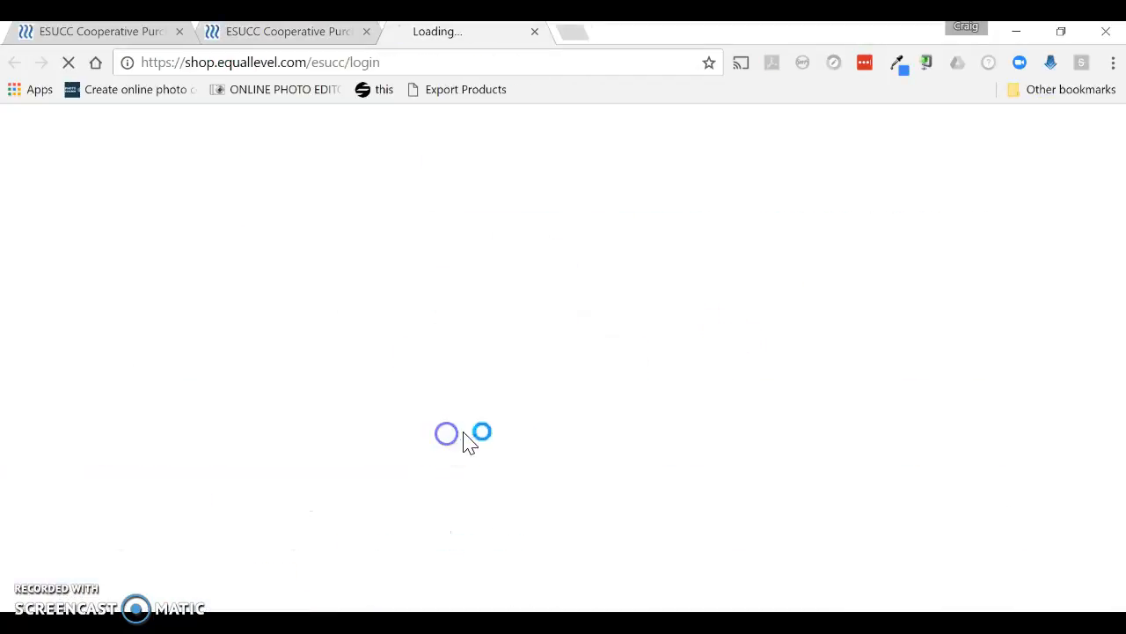
pyautogui.scroll(-2, 318, 387)
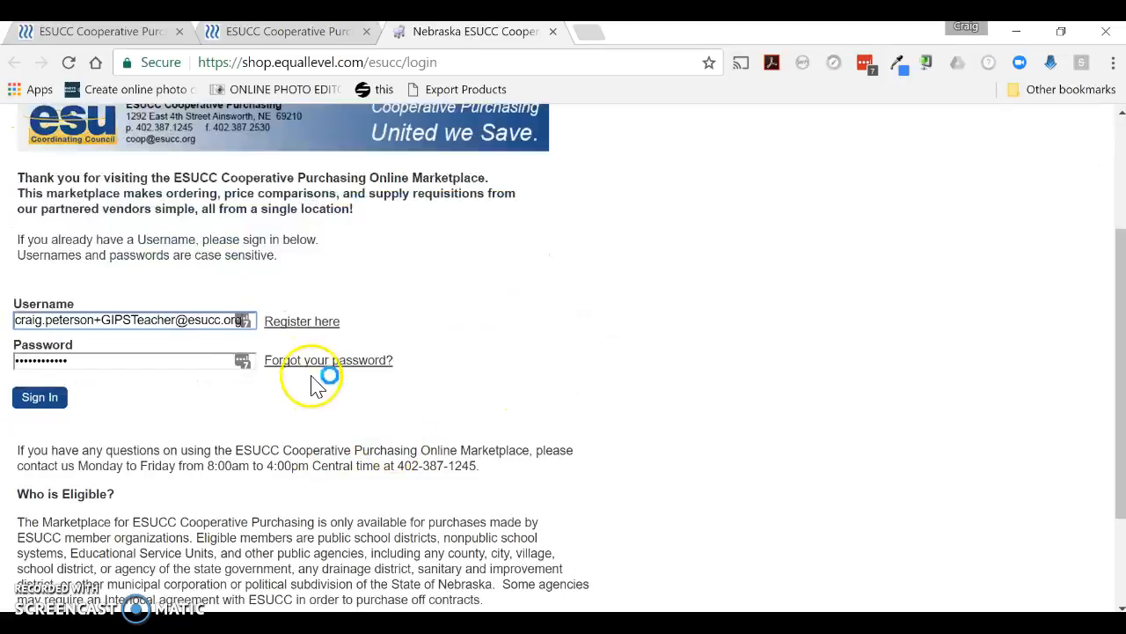
pyautogui.click(243, 321)
pyautogui.scroll(-2, 257, 422)
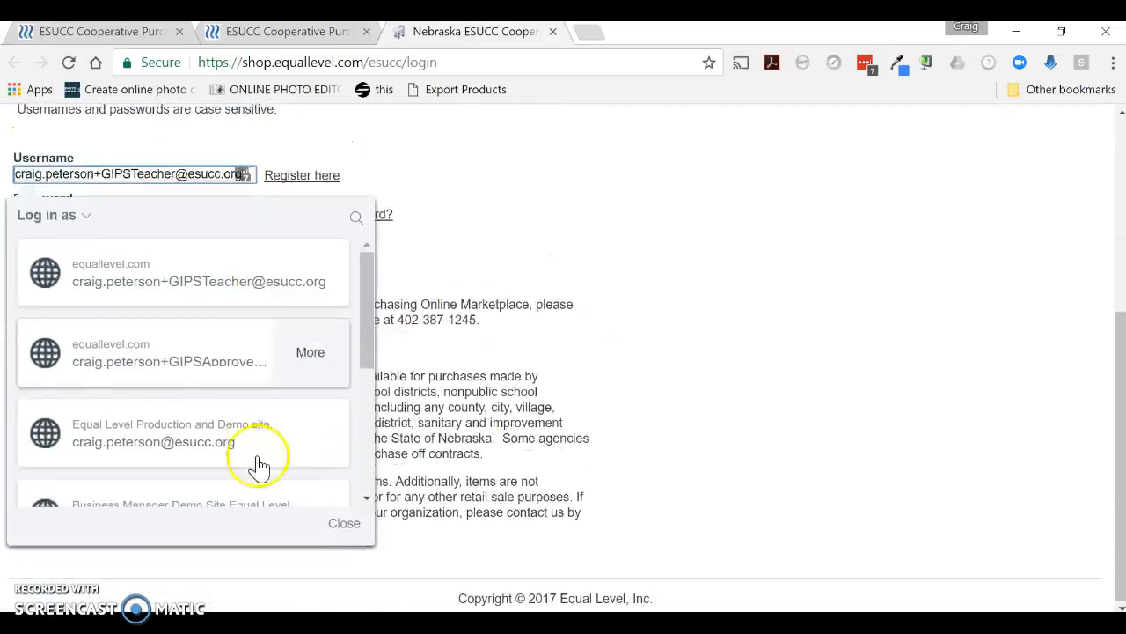
pyautogui.click(251, 434)
pyautogui.click(29, 253)
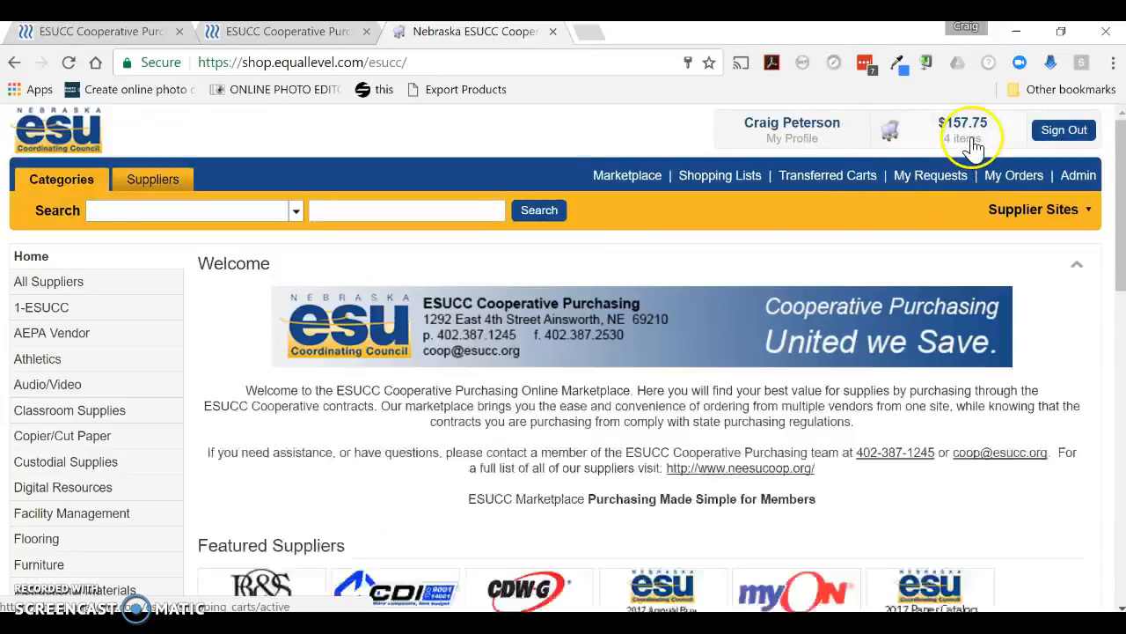
# Proceed from the marketplace shopping cart to checkout and open the shipping address browser
pyautogui.click(892, 140)
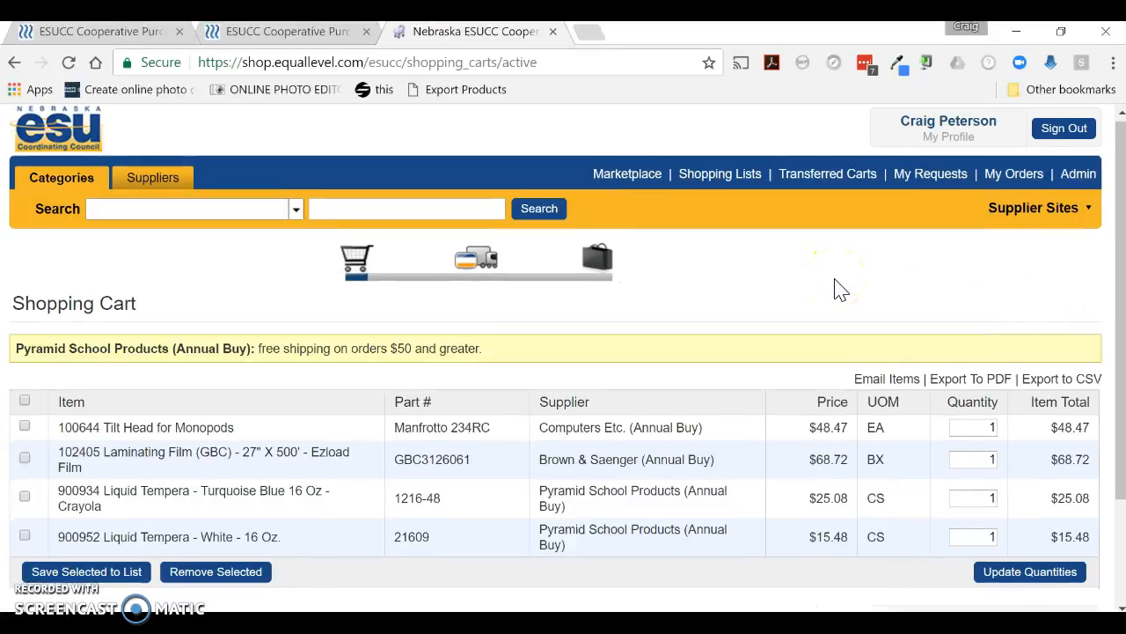
pyautogui.scroll(-1, 840, 289)
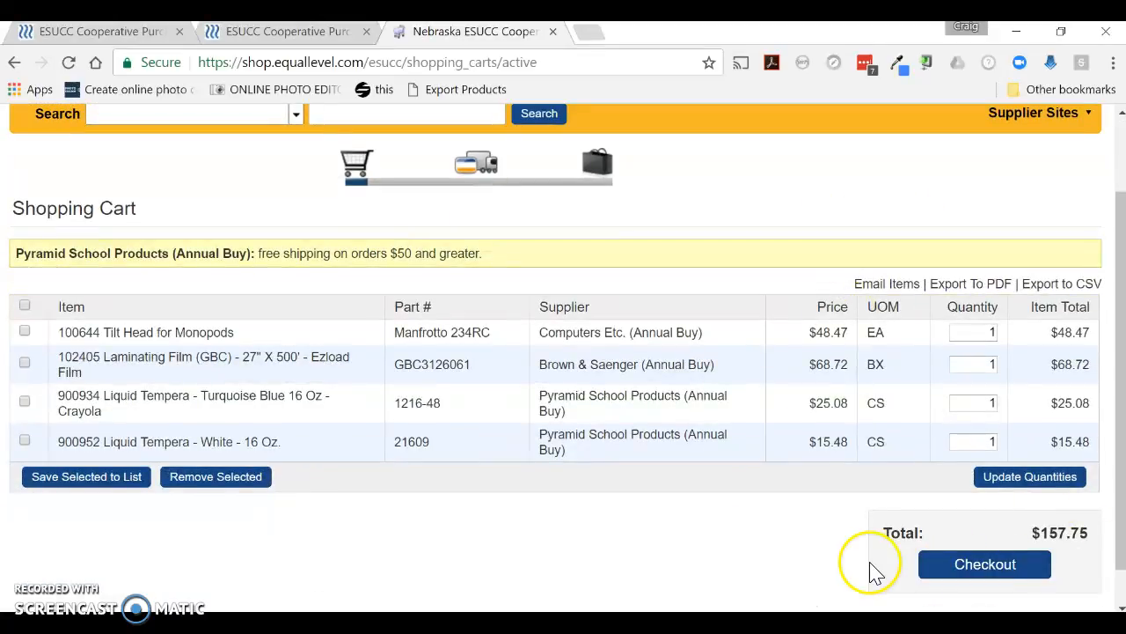
pyautogui.scroll(-1, 872, 569)
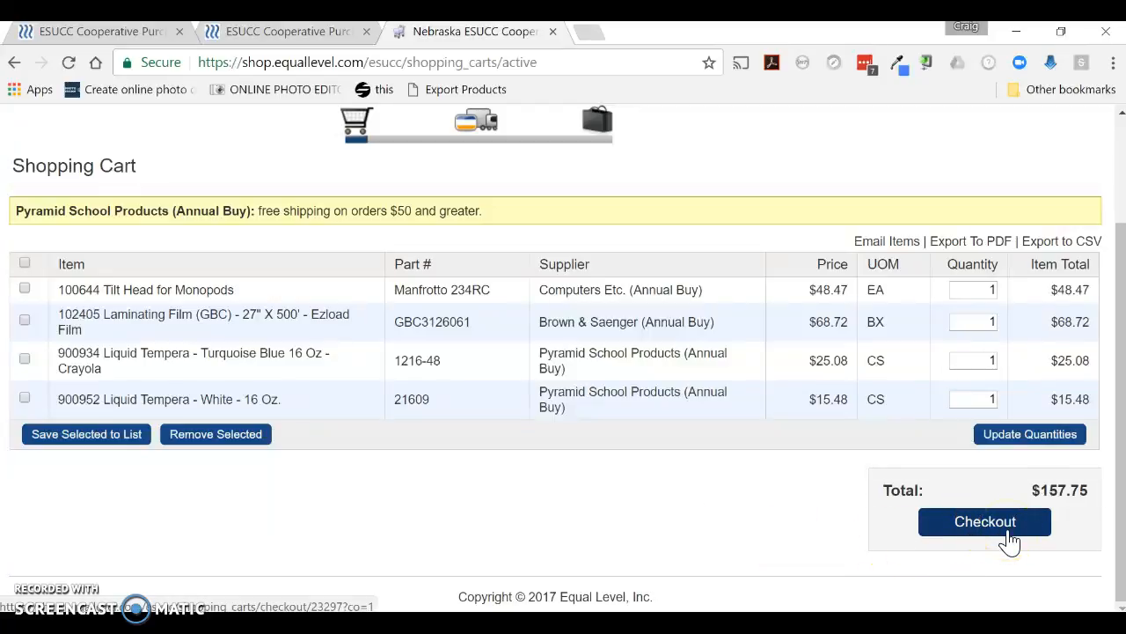
pyautogui.click(1010, 542)
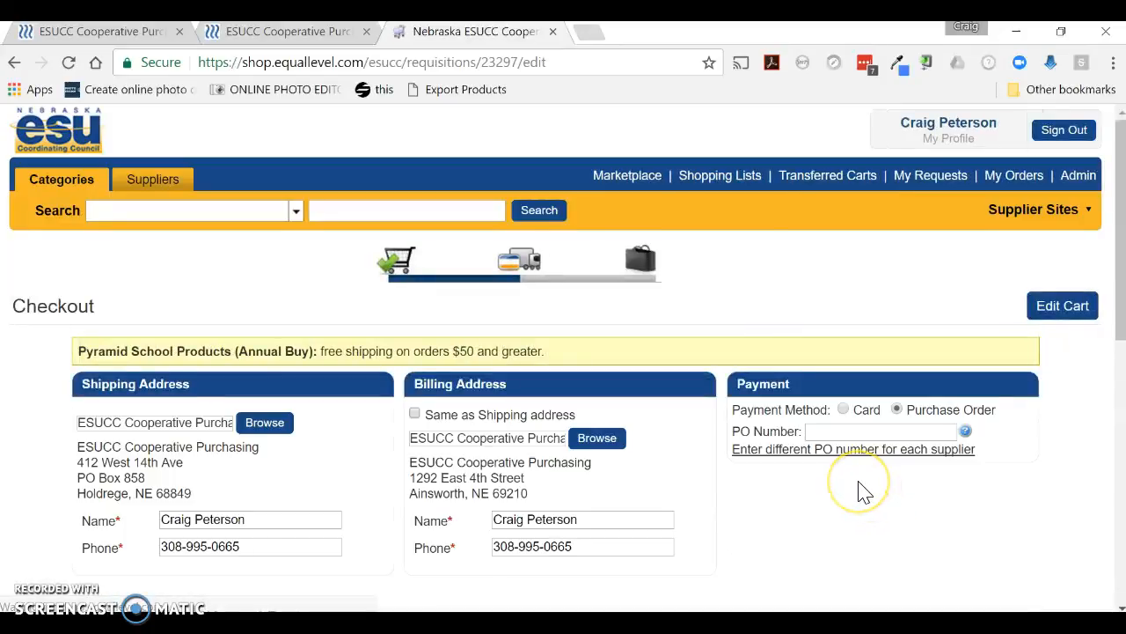
pyautogui.scroll(-1, 862, 491)
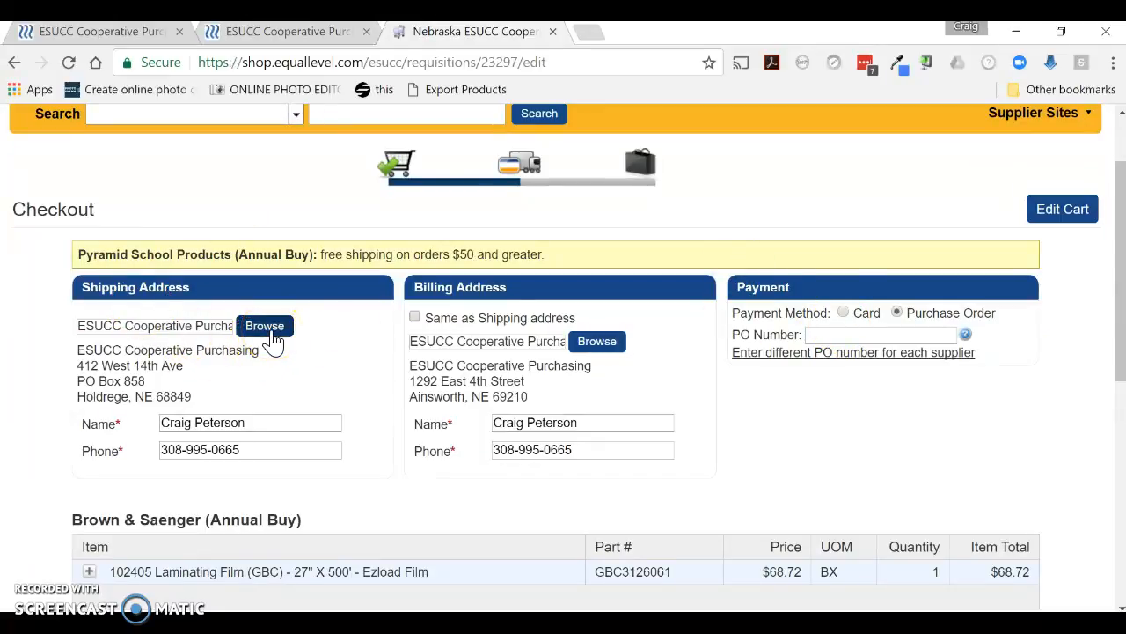
pyautogui.click(268, 327)
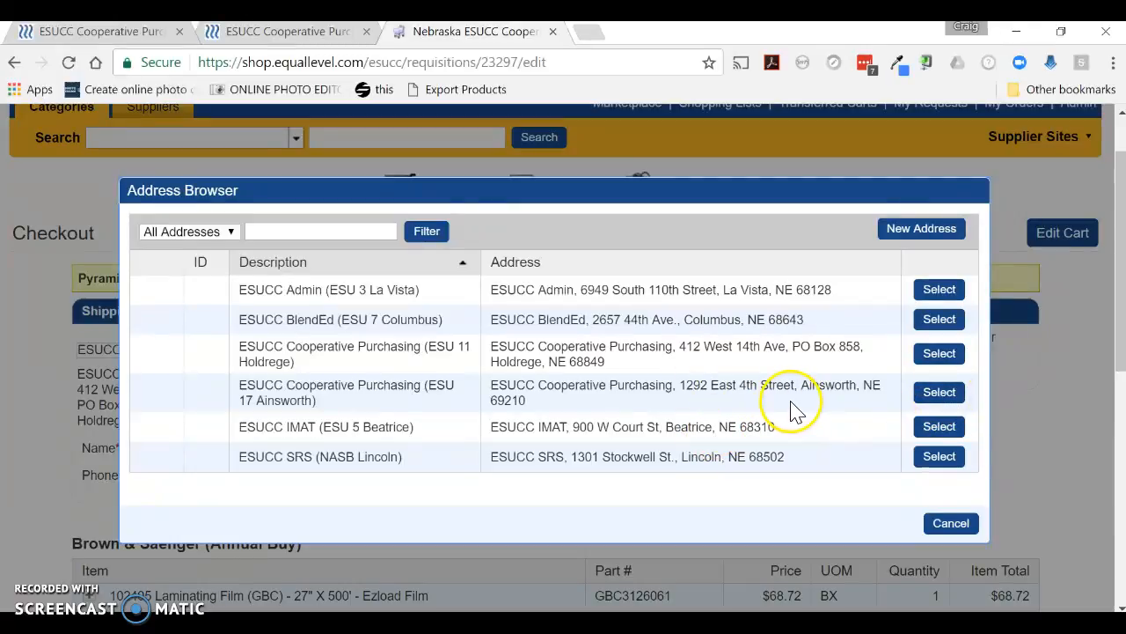
# Select the ESUCC Cooperative Purchasing (ESU 11 Holdrege) shipping address and the ESUCC Cooperative Purchasing (ESU 17 Ainsworth) billing address
pyautogui.click(942, 353)
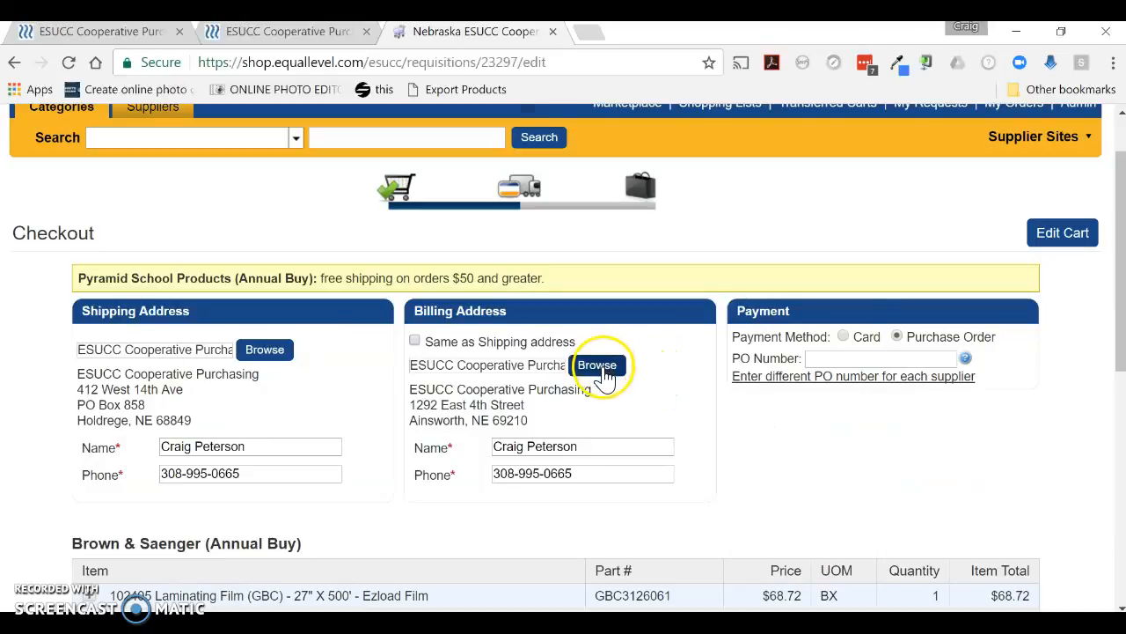
pyautogui.click(598, 368)
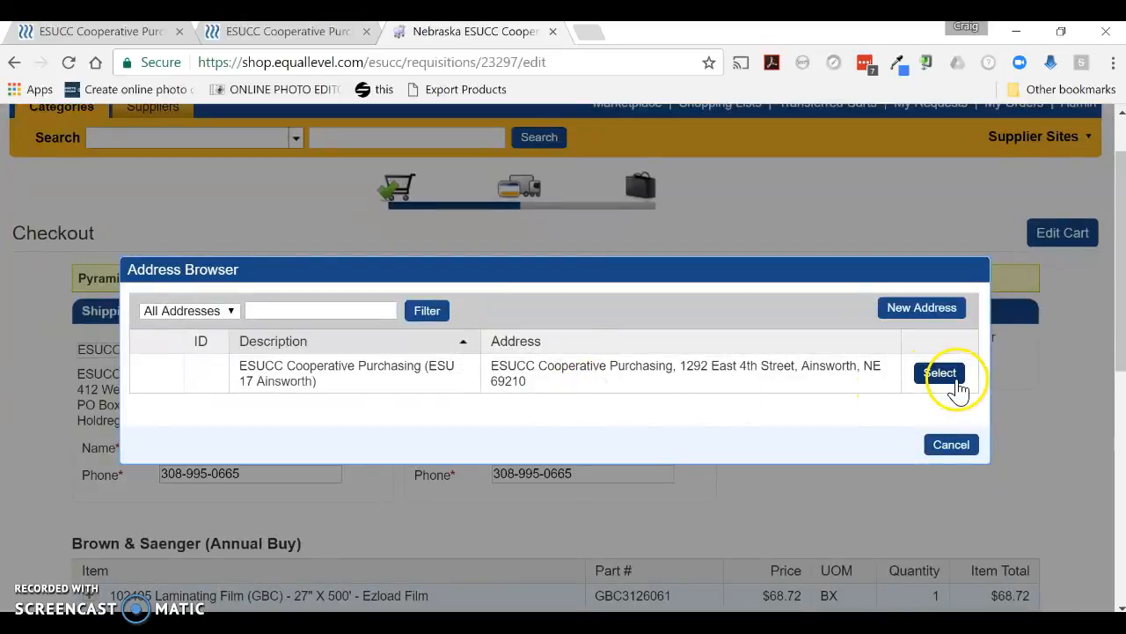
pyautogui.click(924, 378)
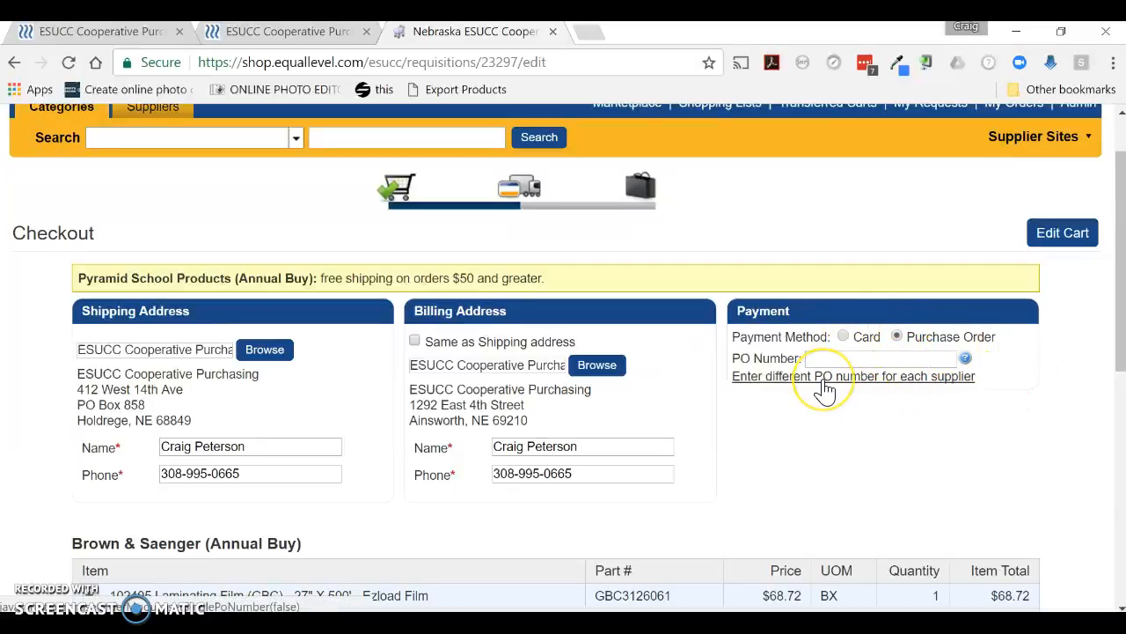
# Select the PO Number field and review the order's items, supplier totals and grand total
pyautogui.click(872, 358)
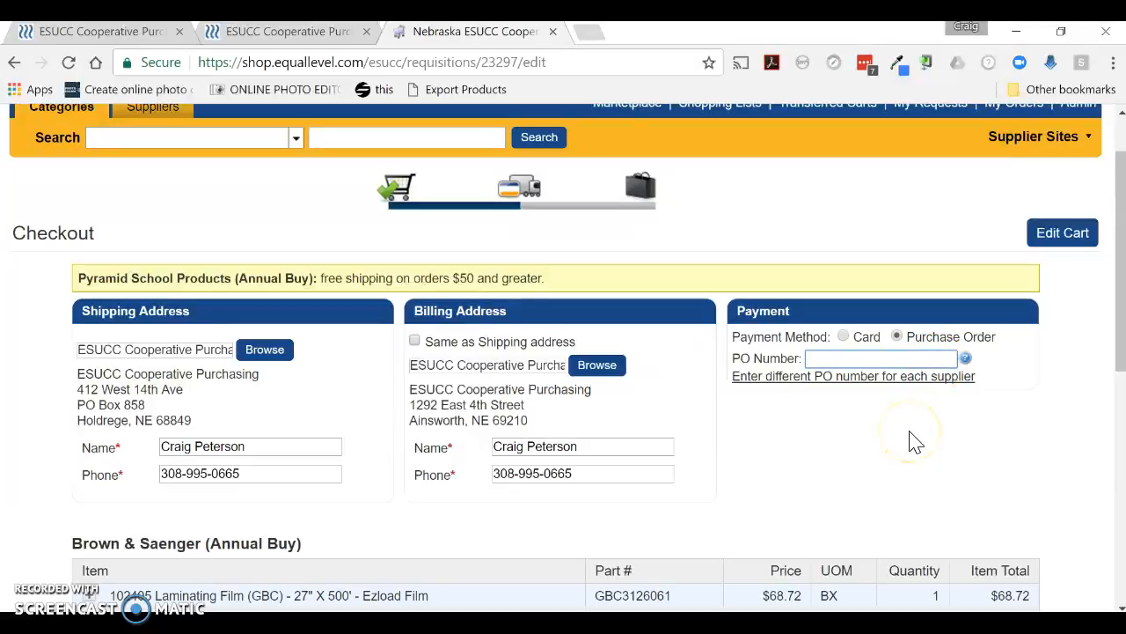
pyautogui.click(817, 361)
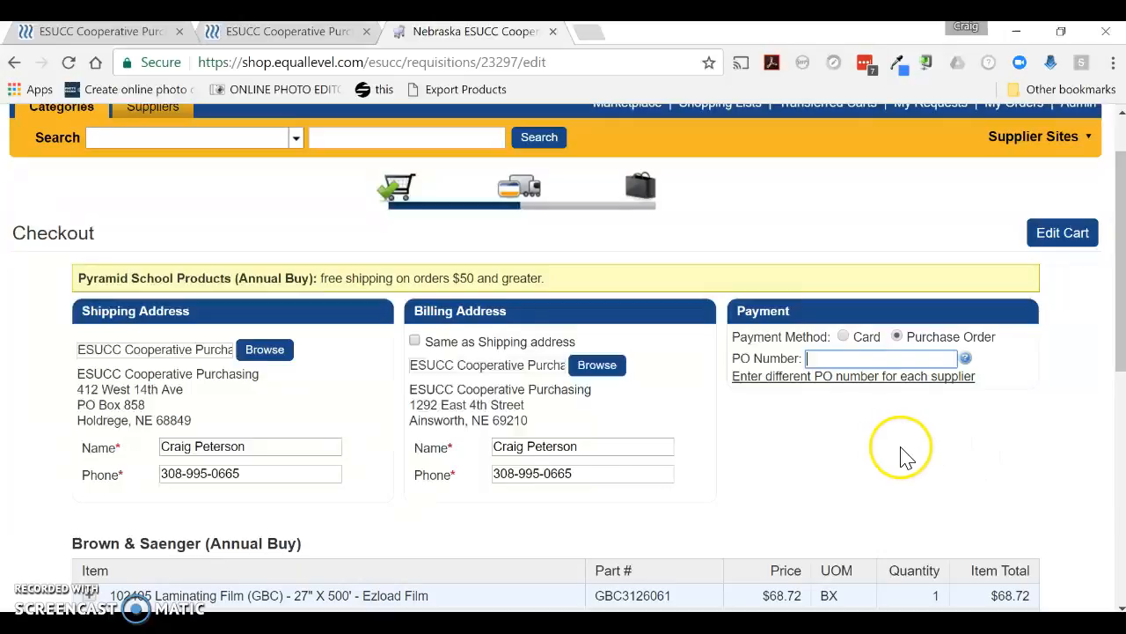
pyautogui.scroll(-5, 901, 449)
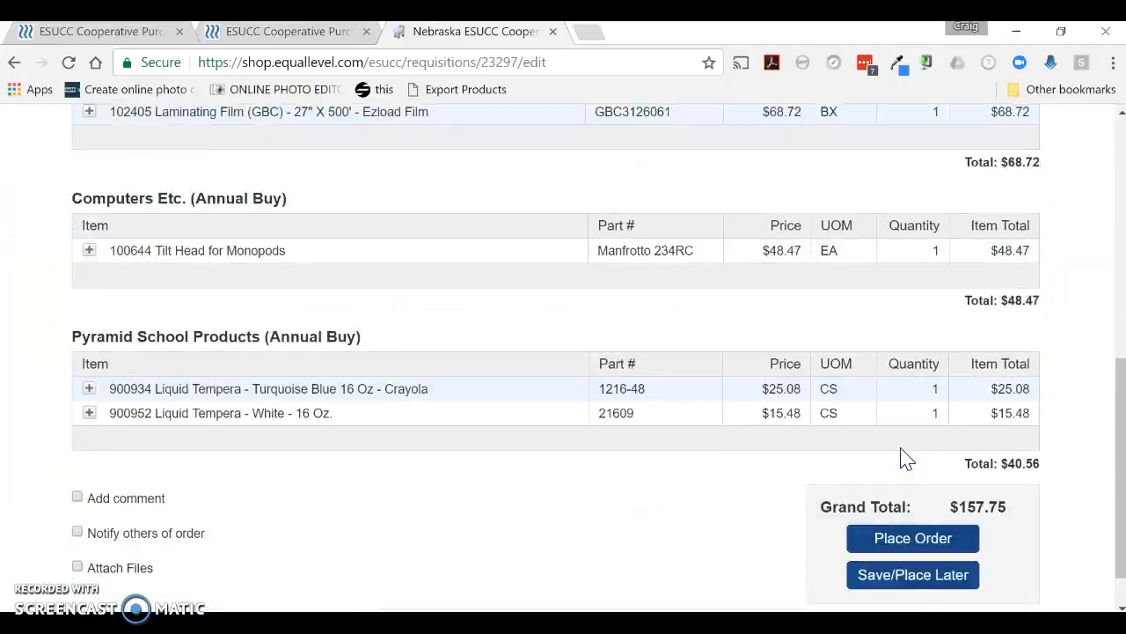
pyautogui.scroll(-1, 901, 449)
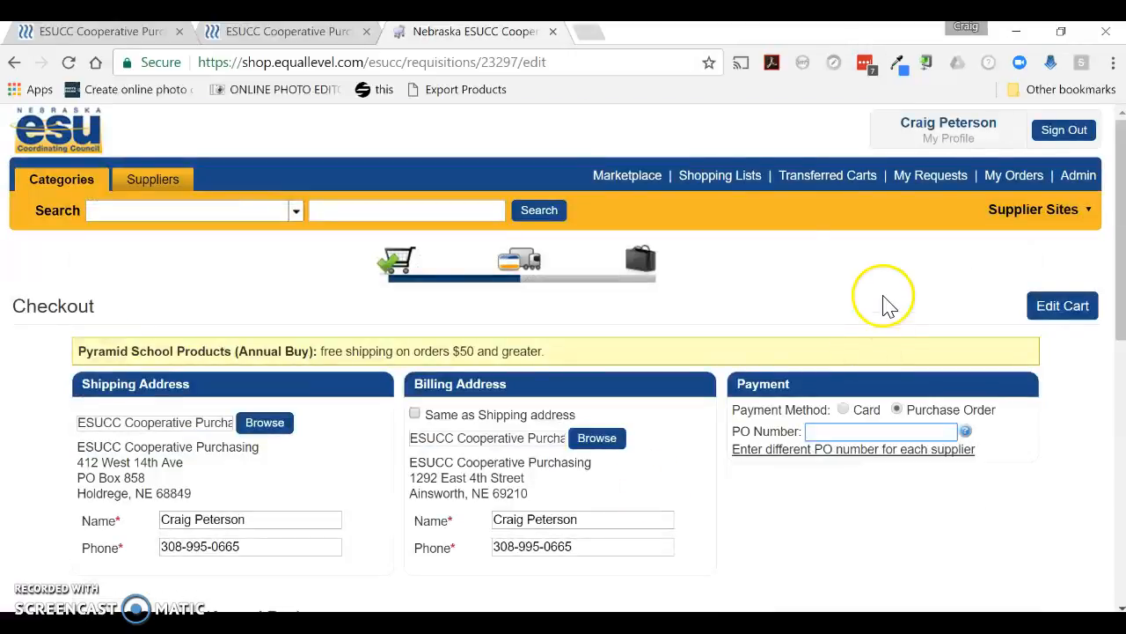
# Leave checkout for the marketplace, open My Orders, and open the most recent pending requisition for editing
pyautogui.click(640, 179)
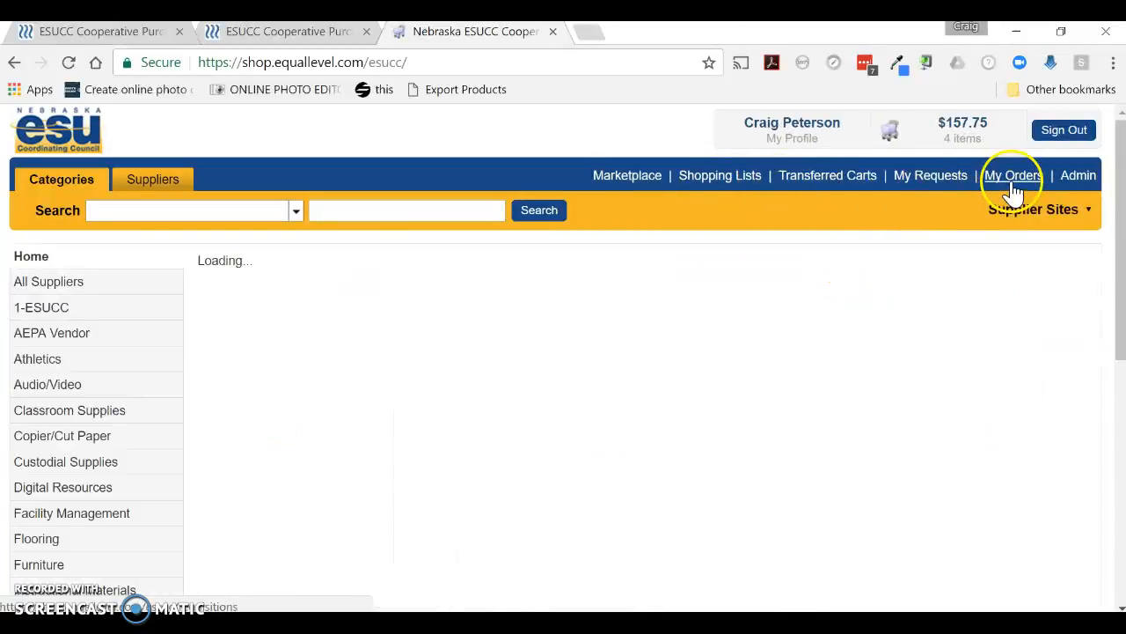
pyautogui.click(1012, 185)
pyautogui.scroll(-1, 968, 392)
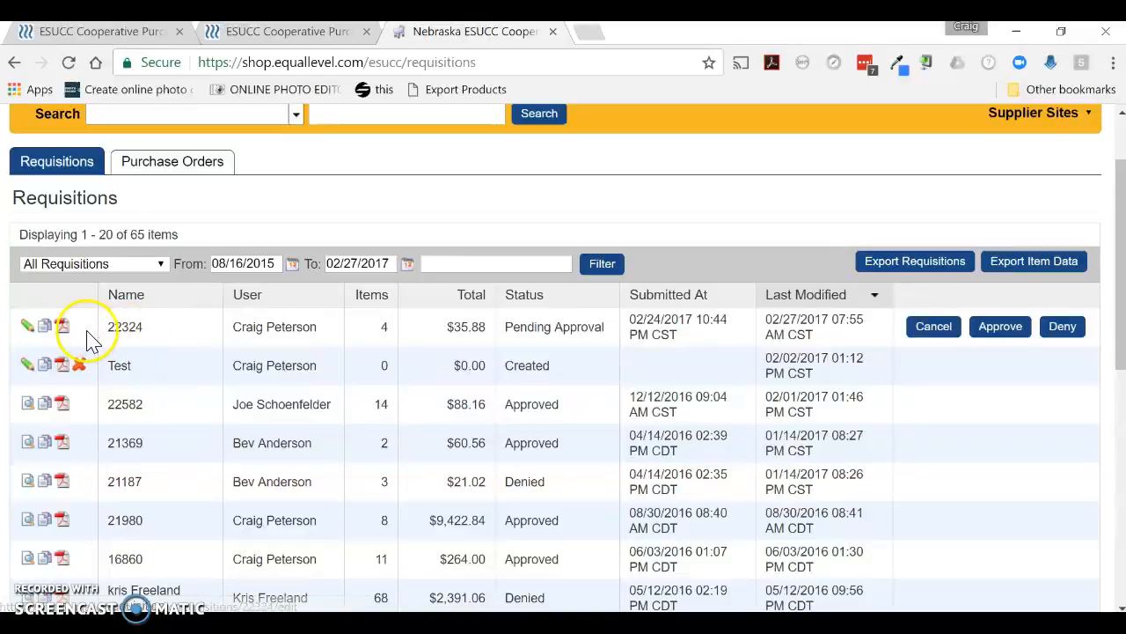
pyautogui.click(27, 329)
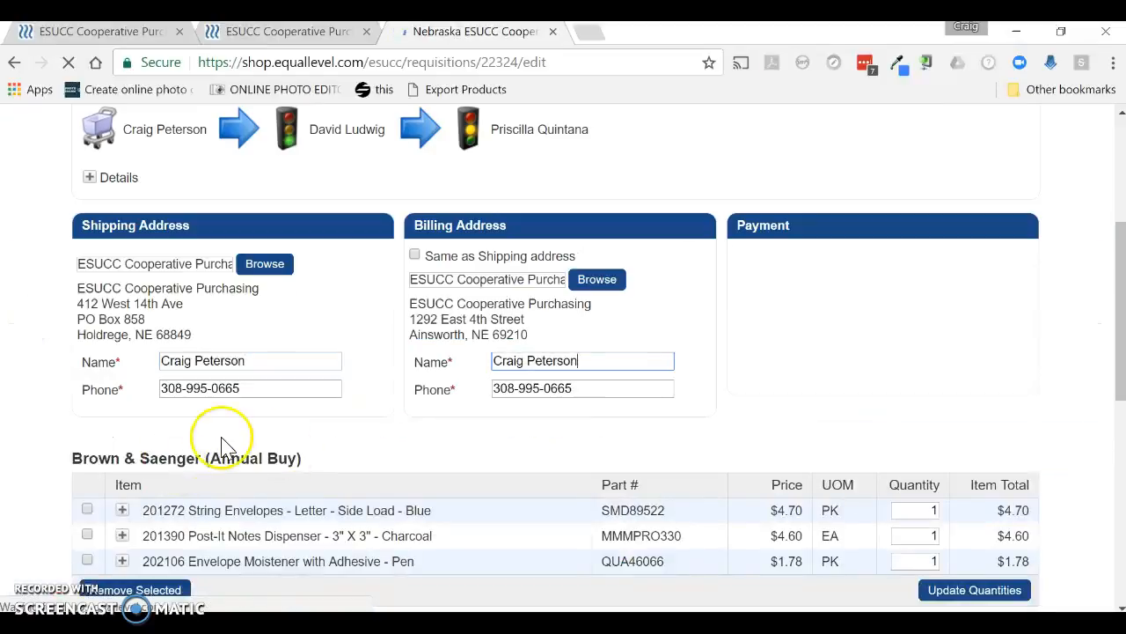
# Review the requisition's approval flow, addresses, line items and grand total
pyautogui.scroll(1, 370, 314)
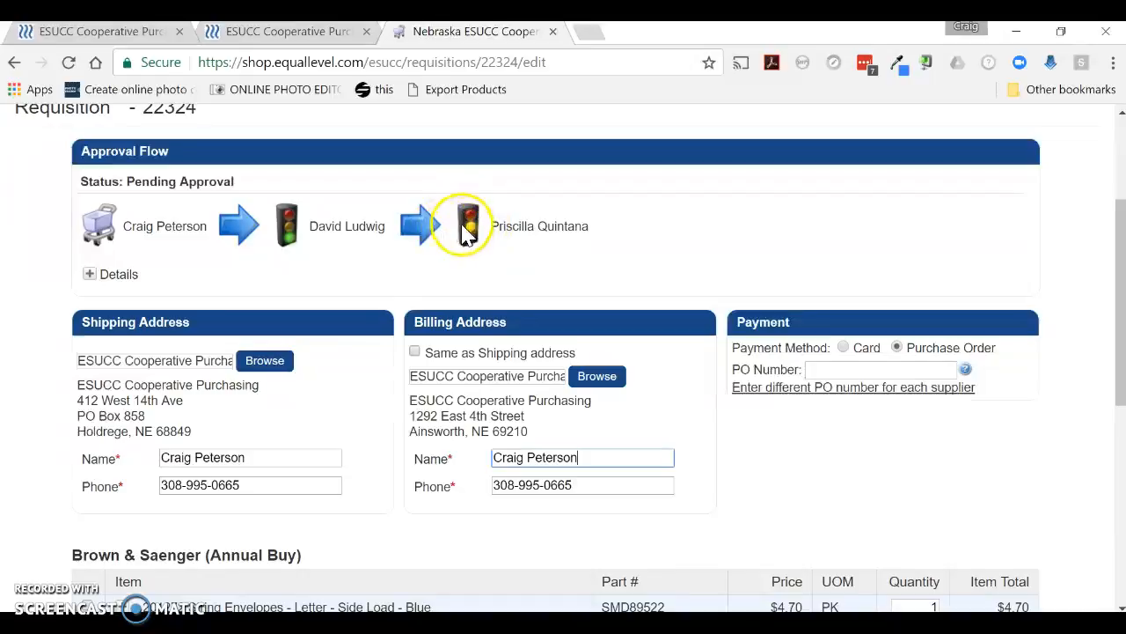
pyautogui.moveTo(561, 230)
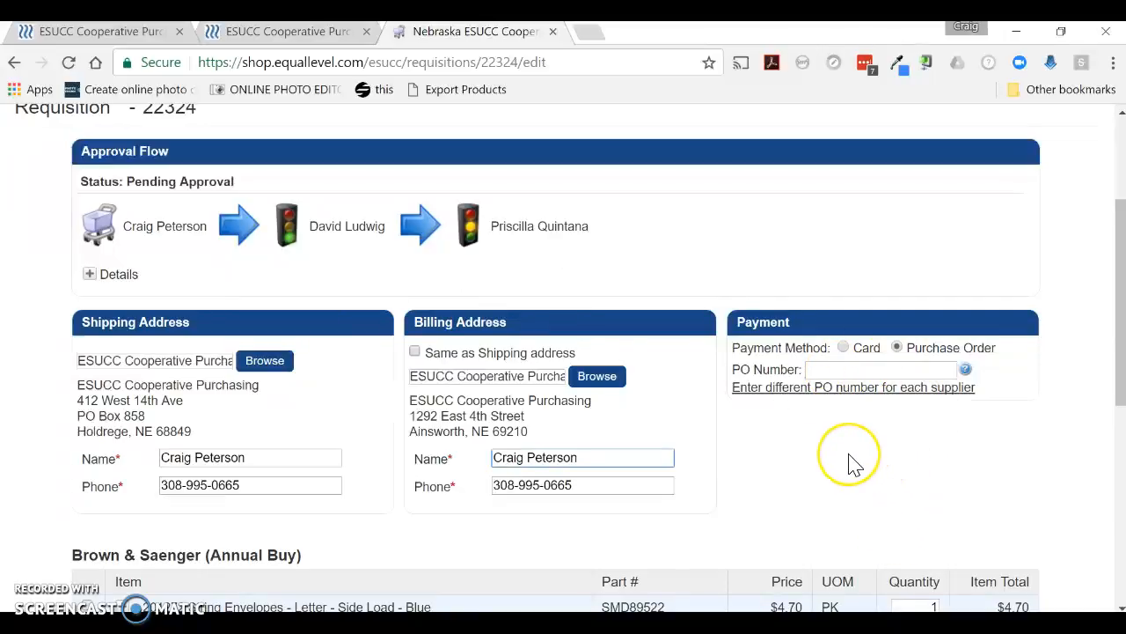
pyautogui.scroll(-3, 850, 460)
pyautogui.scroll(-2, 850, 460)
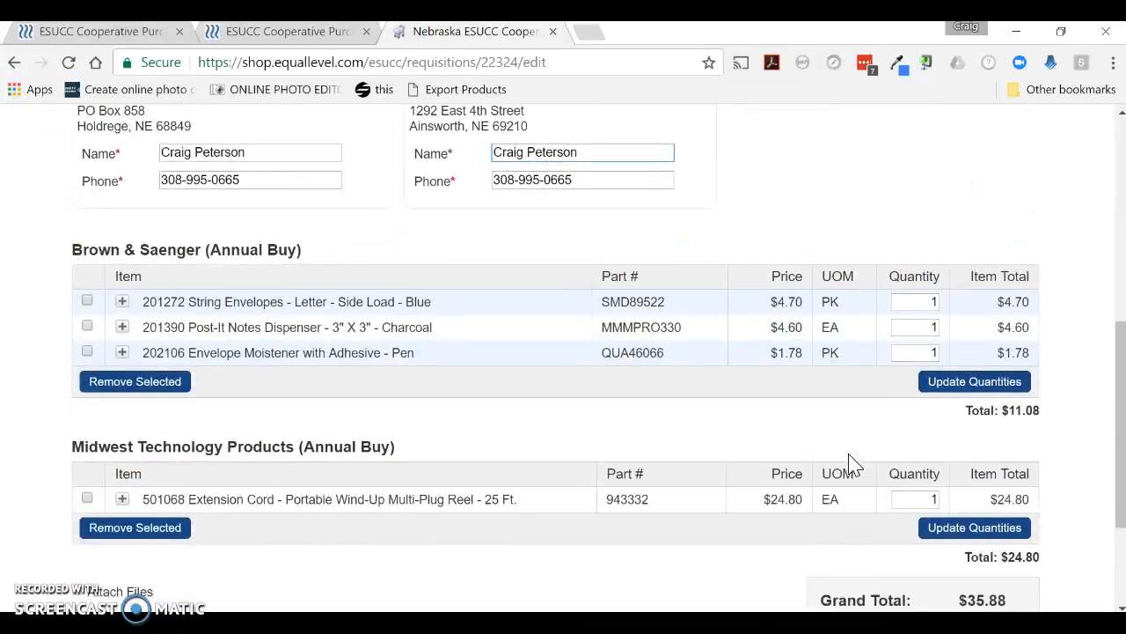
pyautogui.click(818, 462)
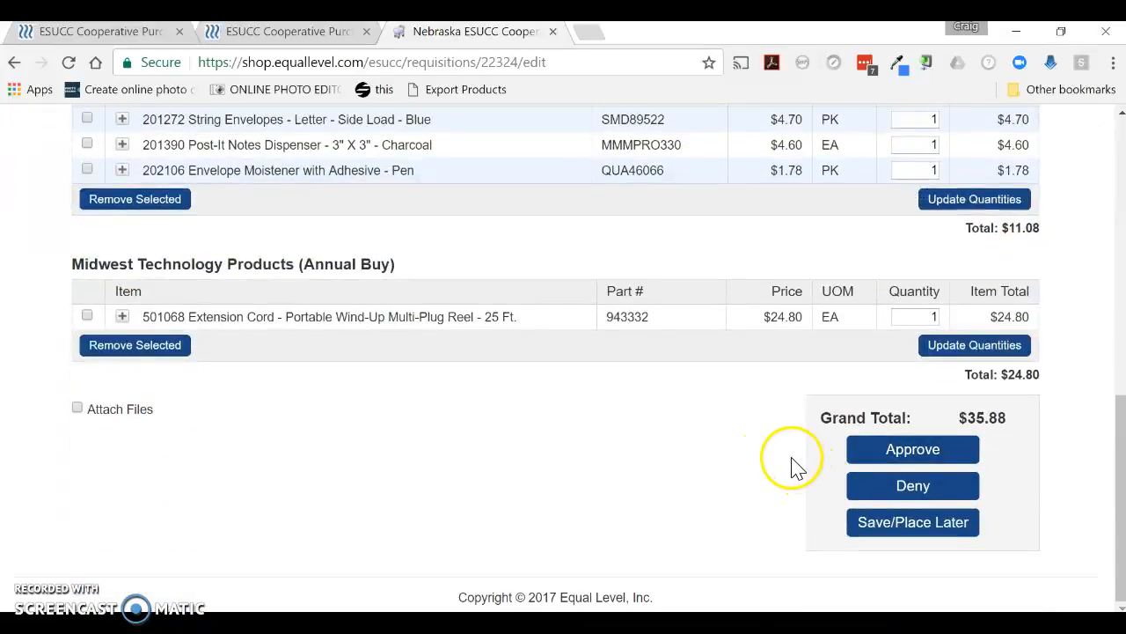
pyautogui.scroll(15, 775, 470)
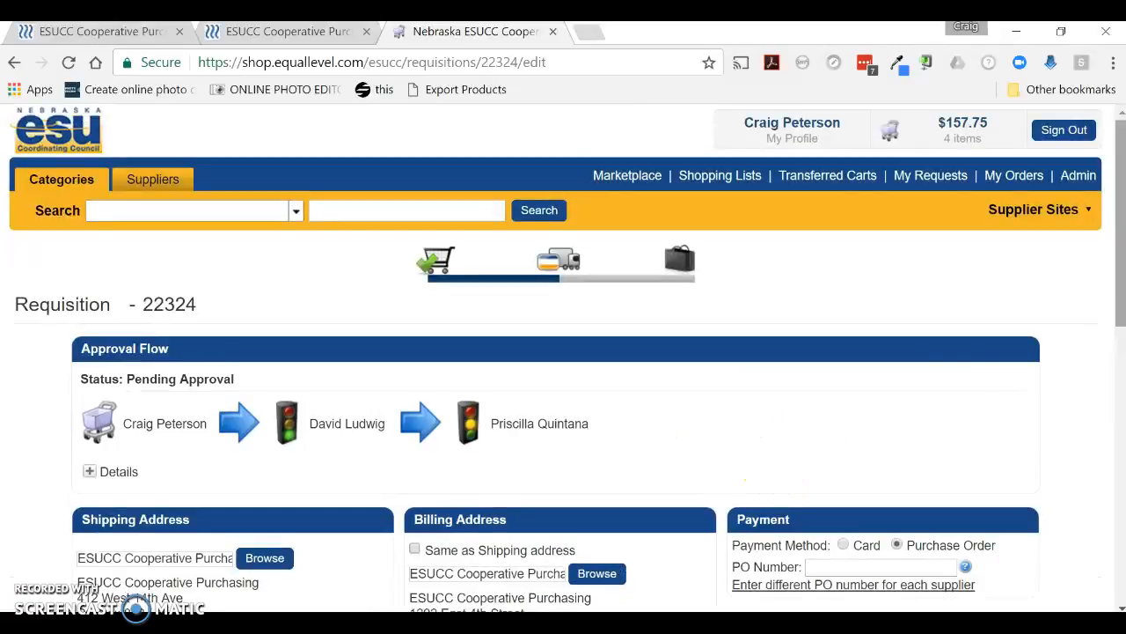